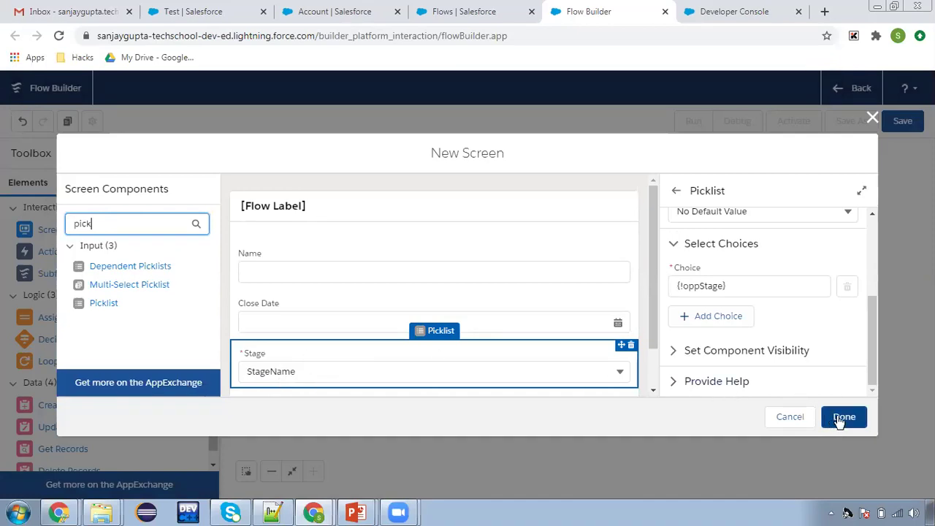
Finish the new screen with the Stage picklist and position its element on the canvas below Start
left_click(841, 416)
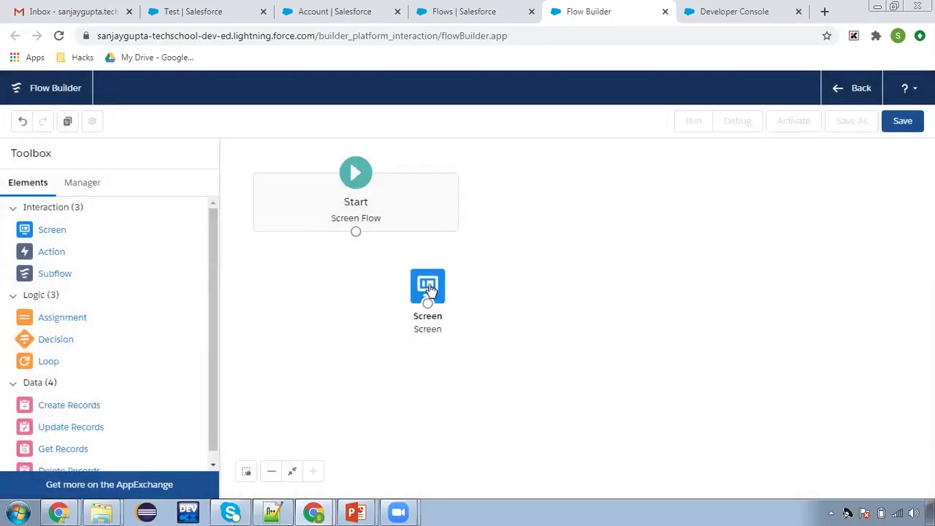
left_click_drag(428, 294, 372, 318)
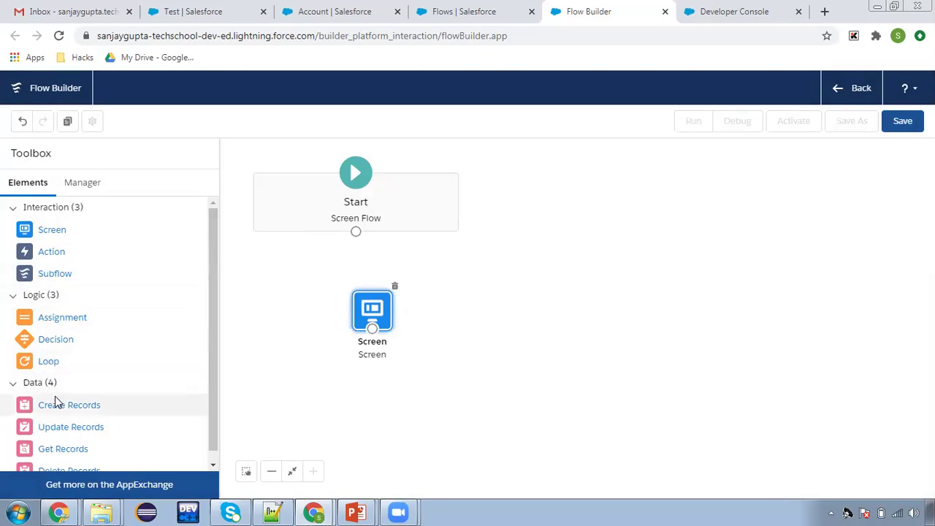
Add a Create Records element labelled "Create Opportunity" that sets one record's fields using separate resources and literal values
left_click_drag(54, 402, 491, 294)
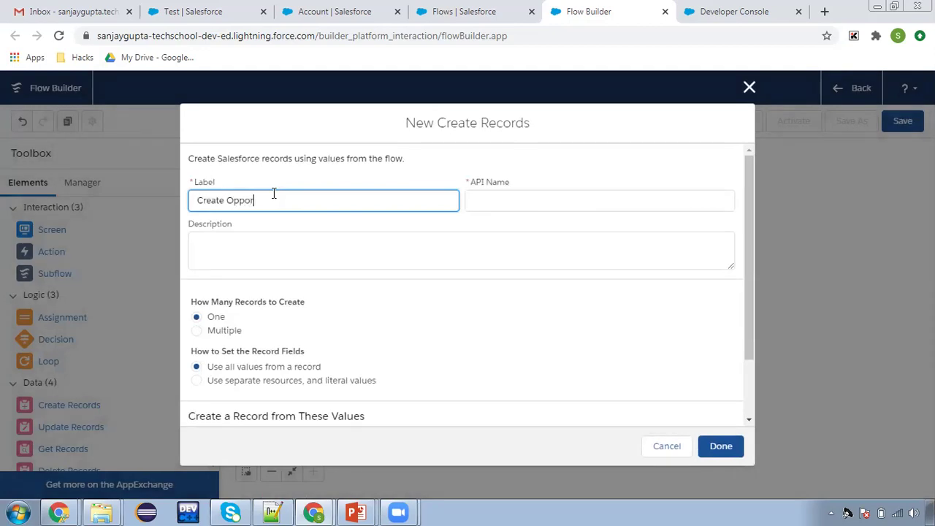
left_click(502, 201)
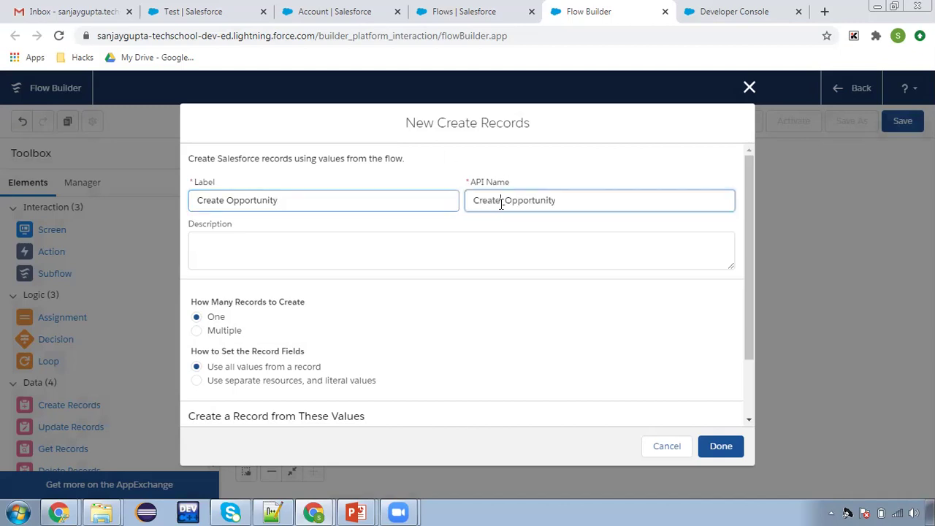
scroll(397, 330, "down", 2)
left_click(246, 383)
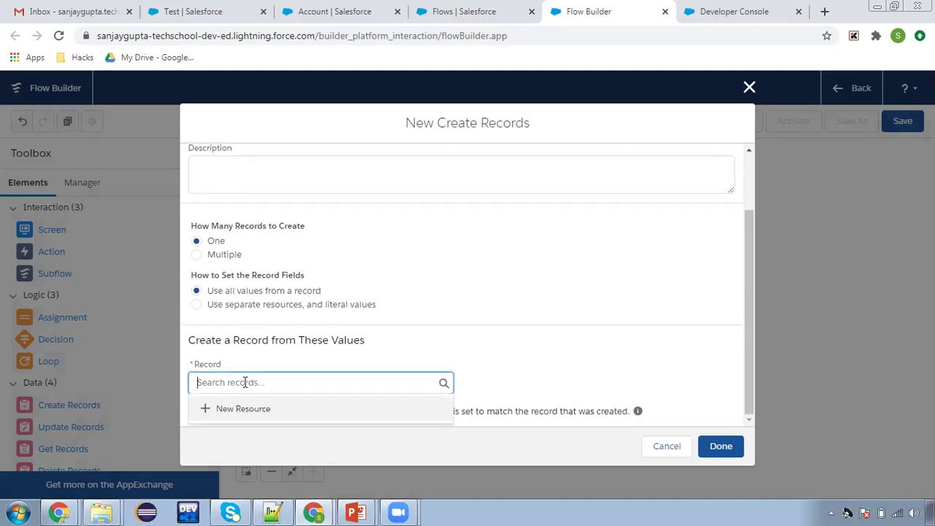
left_click(428, 329)
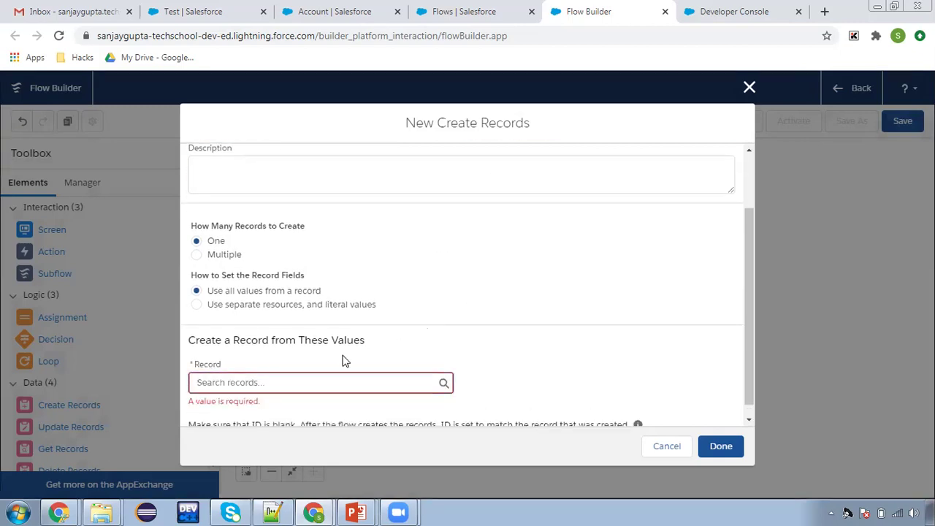
scroll(277, 336, "down", 1)
left_click(198, 292)
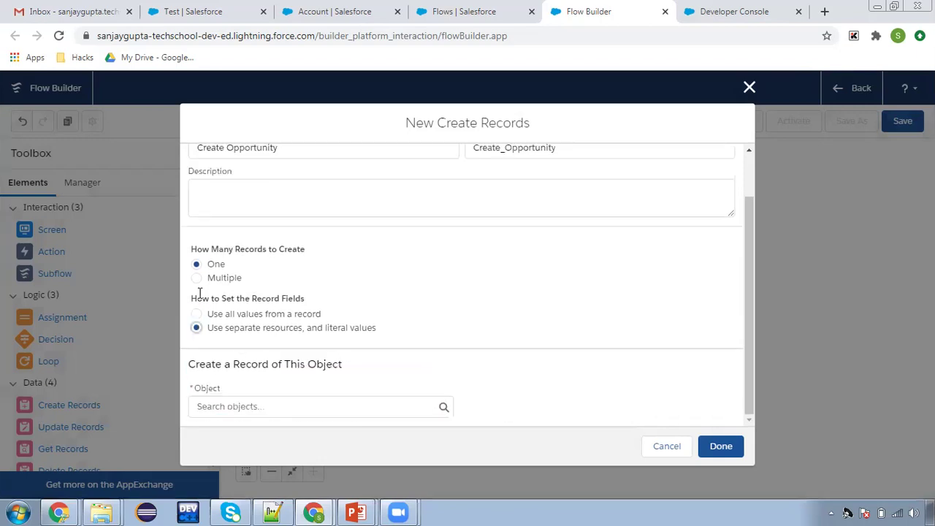
Choose Opportunity as the object to create and set its Name field from the screen's Name component
left_click(276, 409)
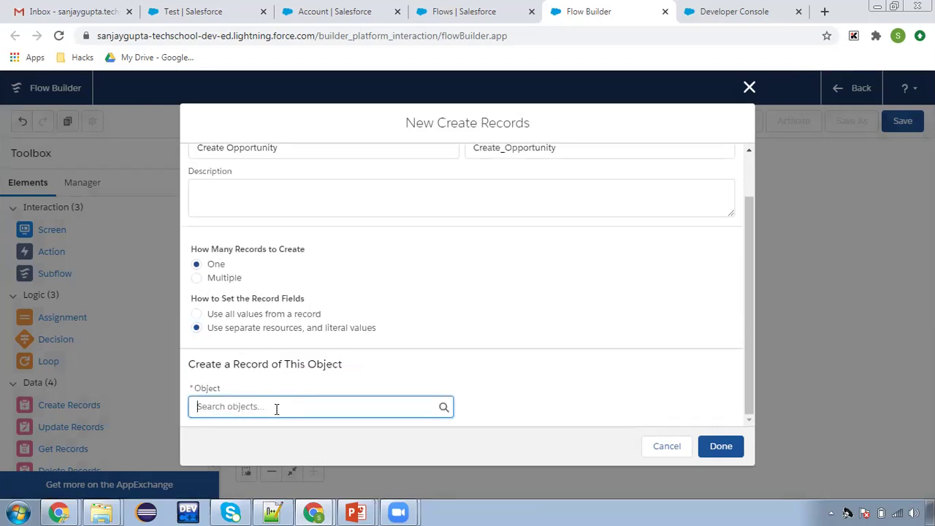
type("oppo")
left_click(219, 219)
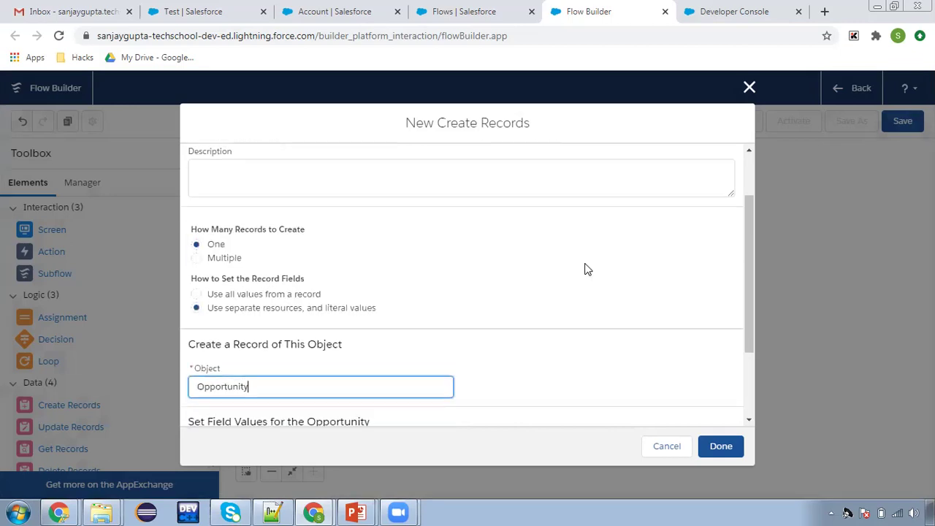
scroll(585, 269, "down", 3)
left_click(234, 356)
type("name")
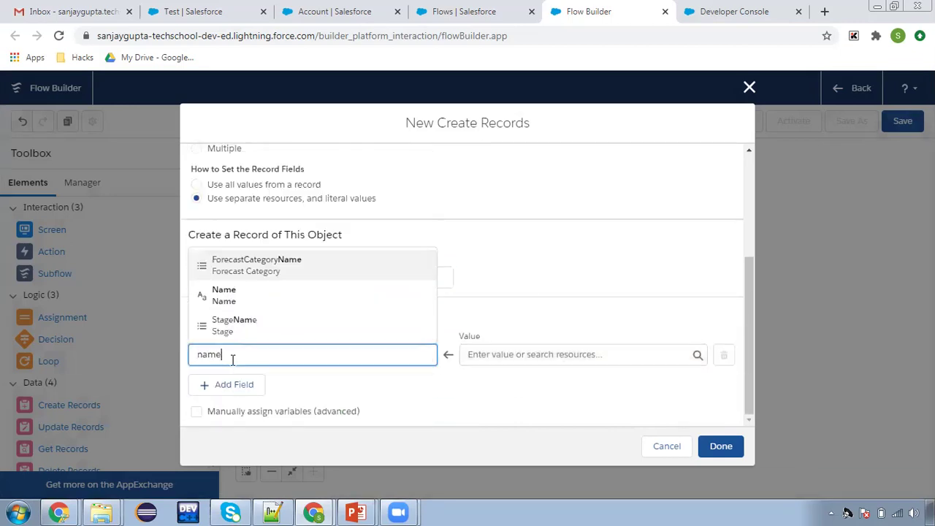
left_click(276, 295)
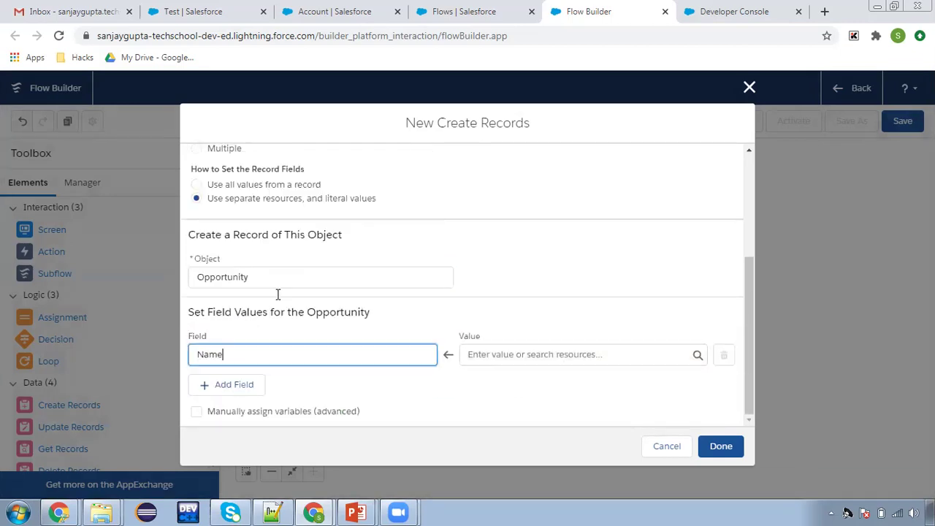
left_click(485, 356)
type("name")
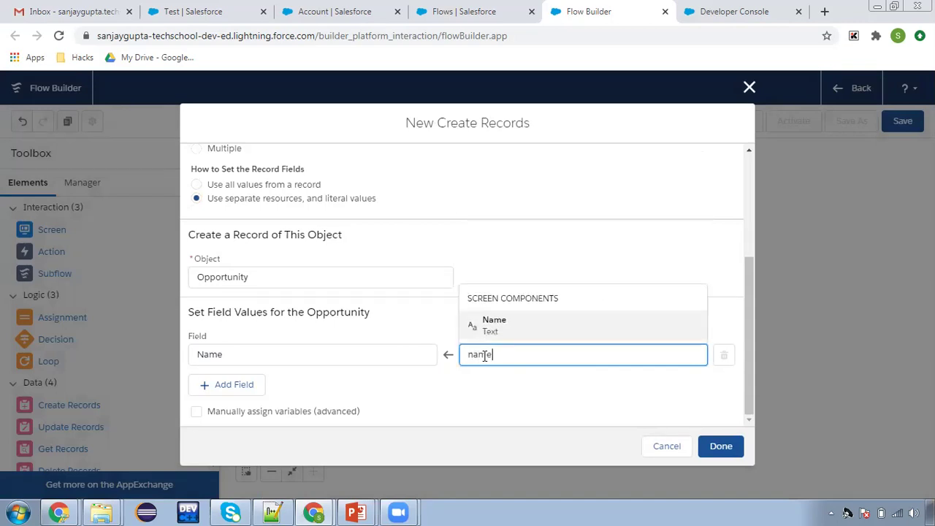
left_click(513, 328)
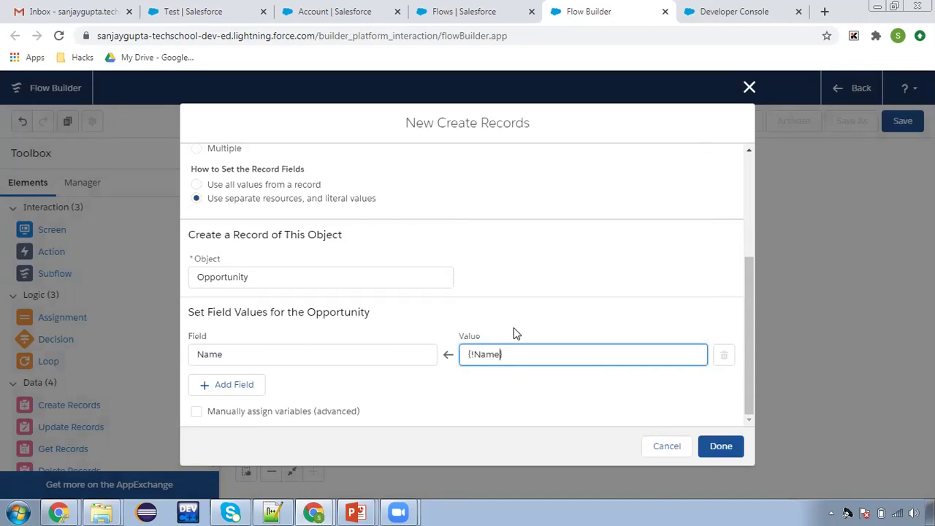
Add two more field rows and set CloseDate from the Close_Date screen component
left_click(234, 384)
left_click(260, 385)
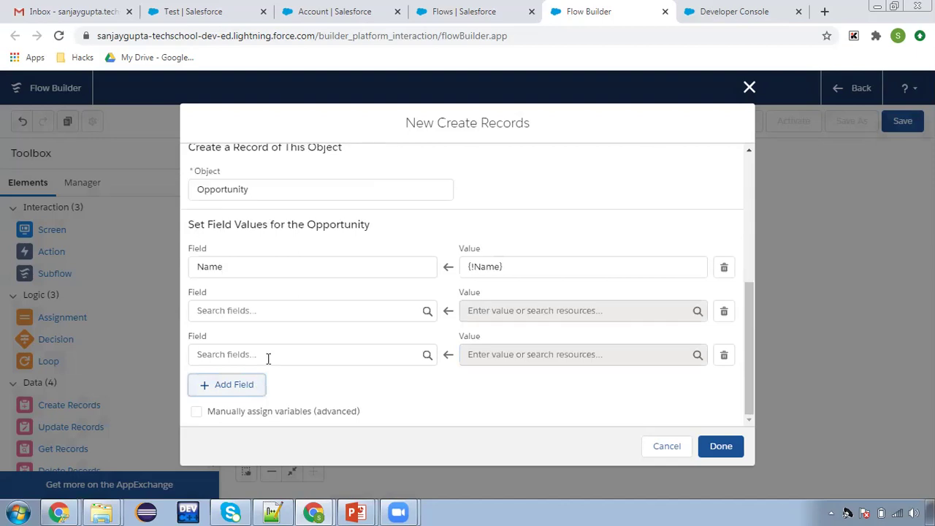
left_click(284, 316)
type("clos")
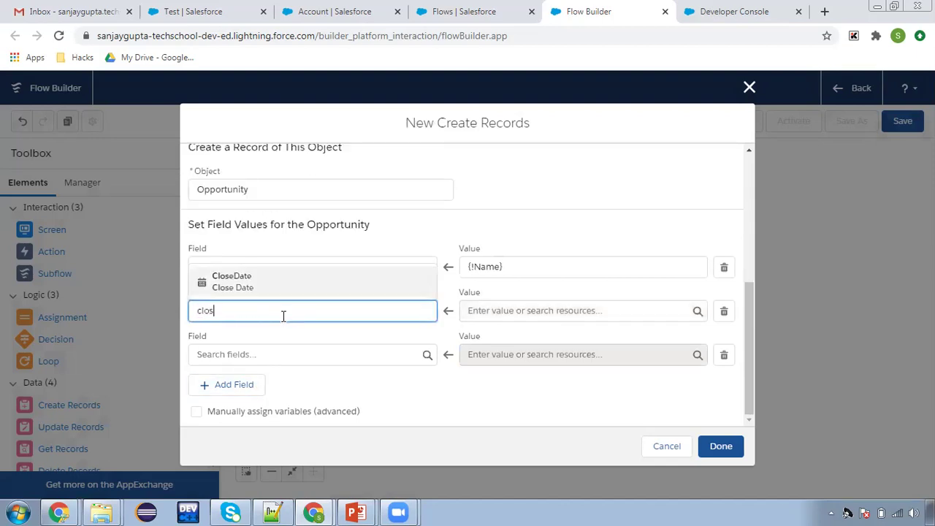
left_click(299, 287)
left_click(548, 307)
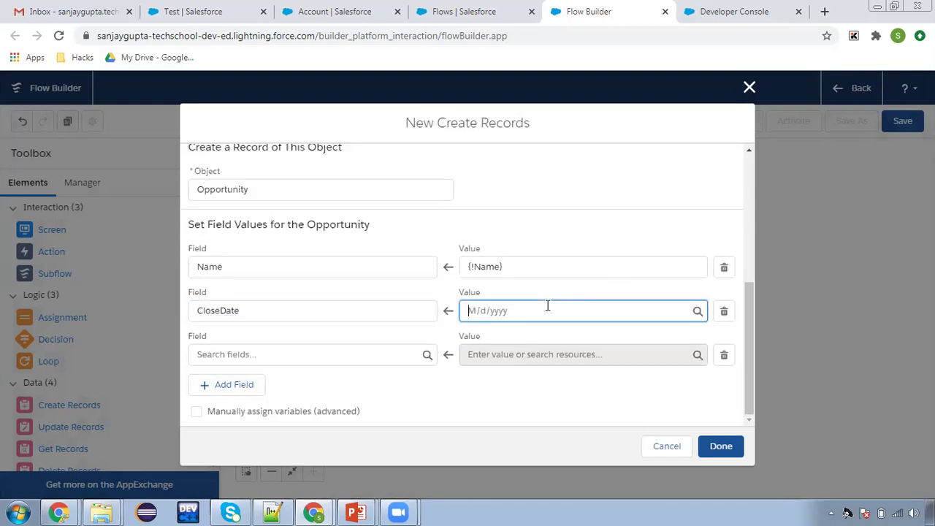
type("c")
key("BackSpace")
type("date")
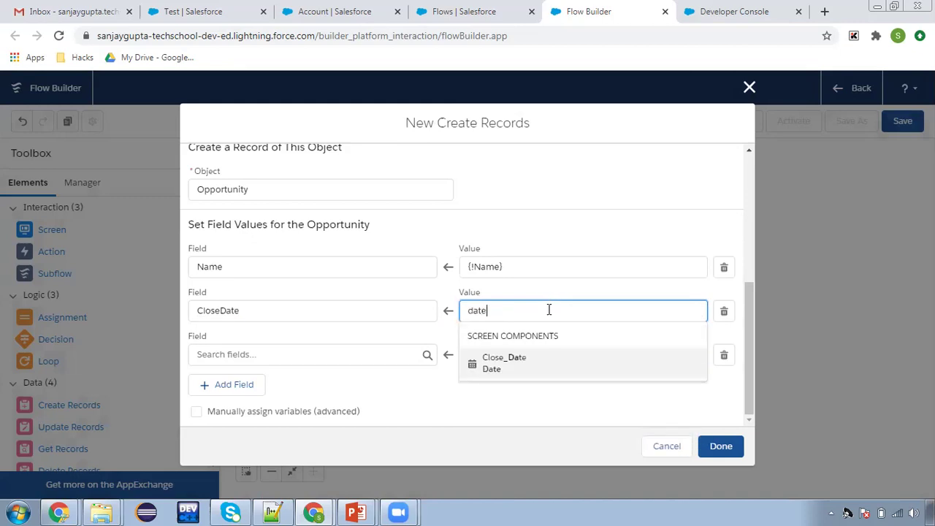
left_click(539, 373)
Set StageName from the Stage screen component in the last field row and finish the Create Records element
left_click(353, 355)
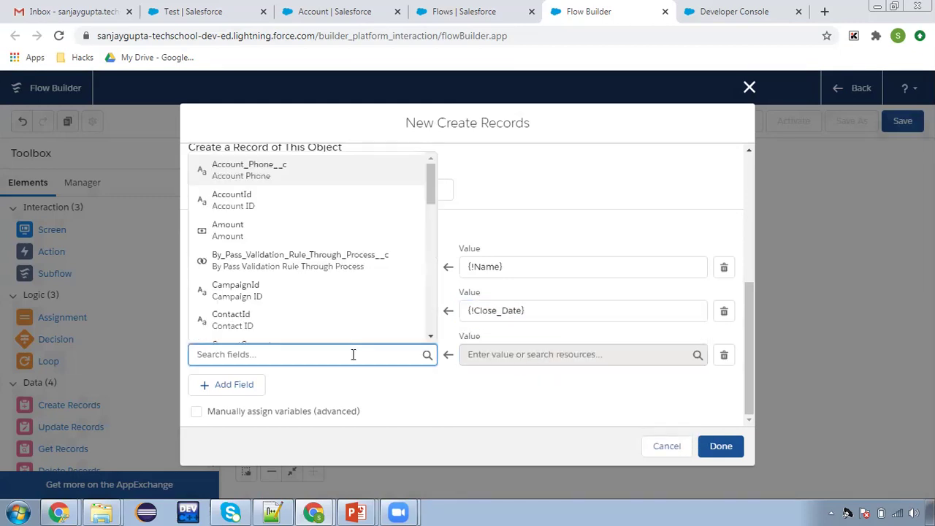
type("stage")
left_click(361, 329)
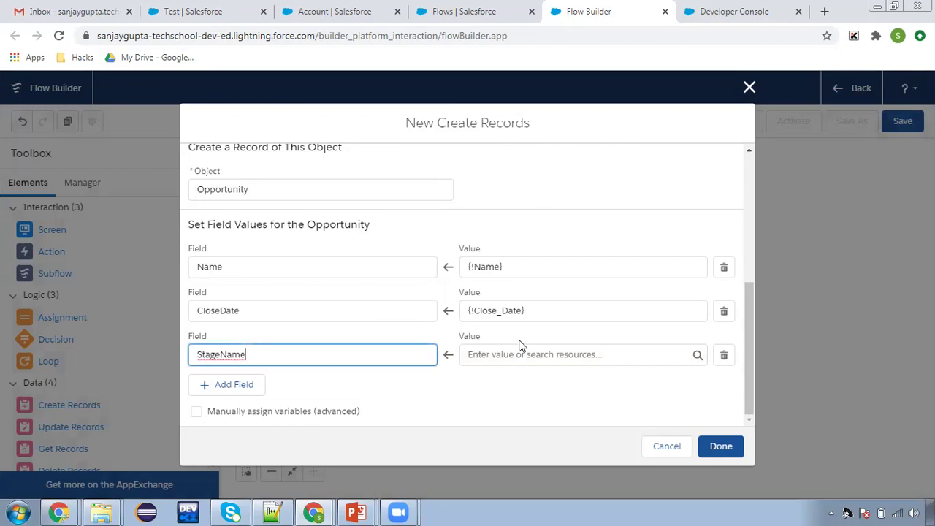
left_click(520, 353)
type("stage")
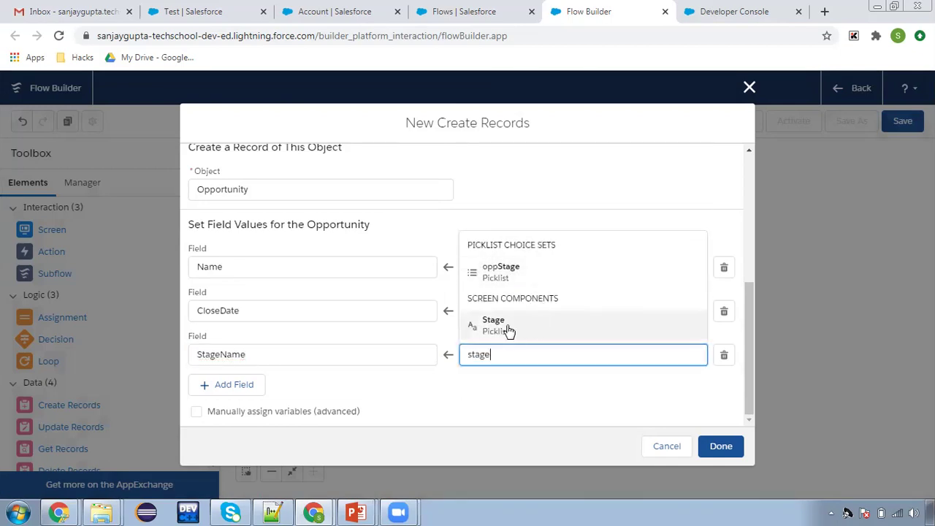
left_click(509, 331)
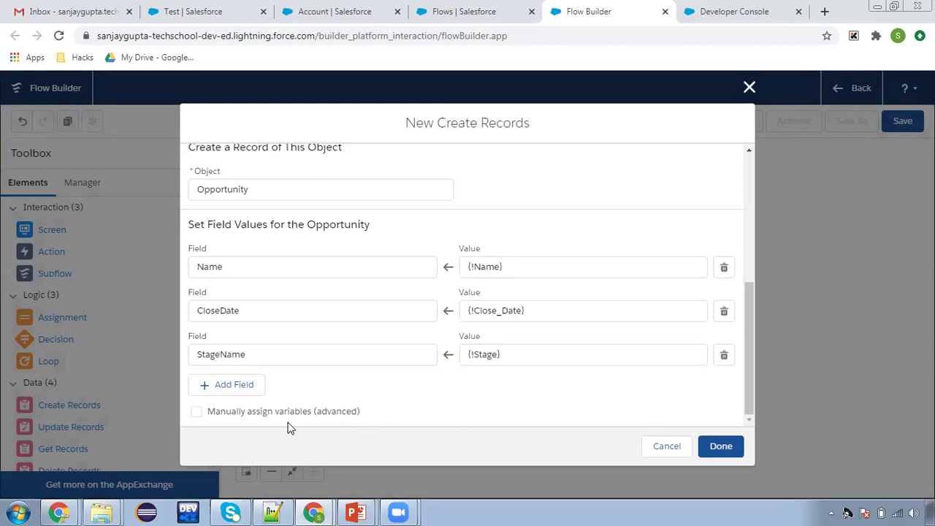
left_click(722, 448)
Connect the screen to the Create Opportunity element and Start to the screen
left_click_drag(372, 329, 502, 315)
left_click_drag(356, 233, 369, 313)
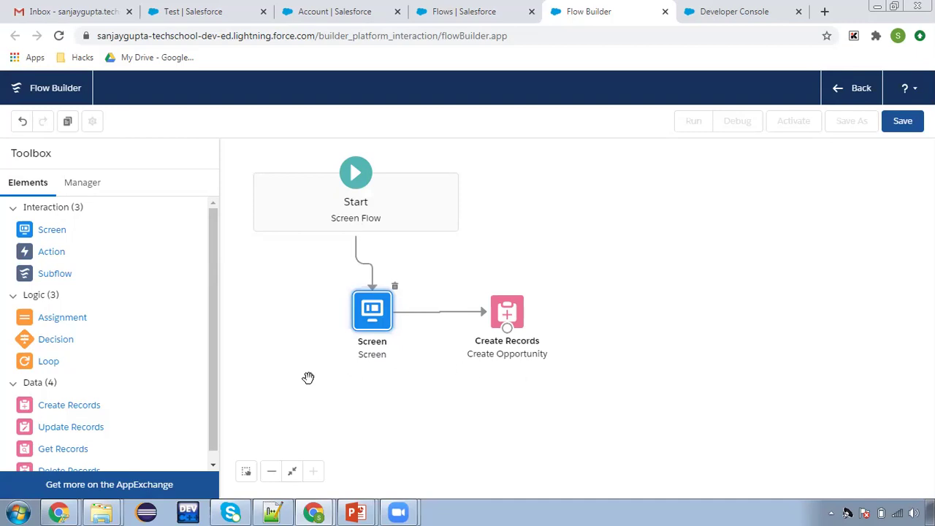
left_click_drag(45, 254, 601, 299)
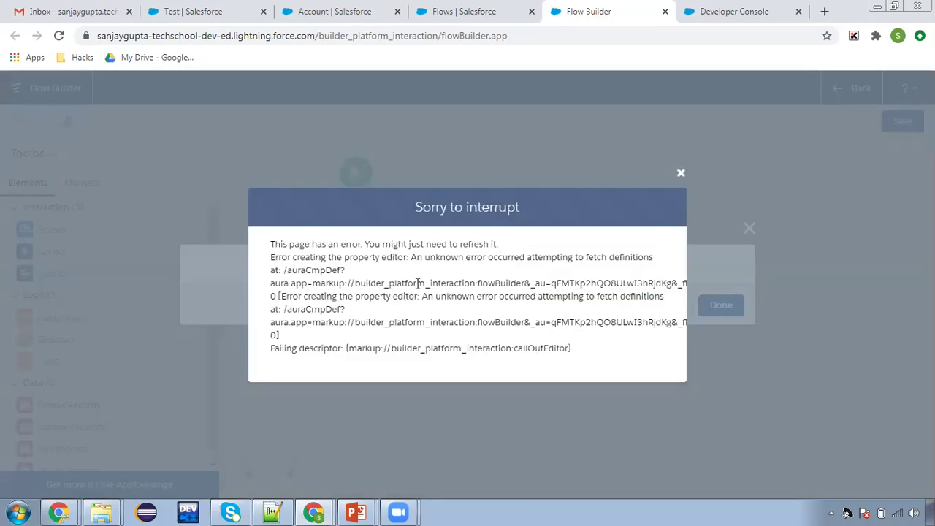
left_click(679, 173)
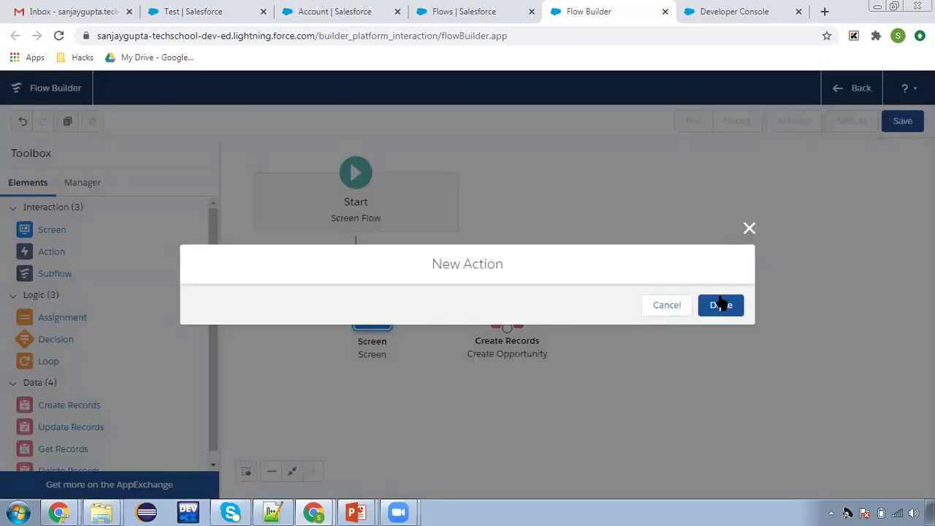
left_click(676, 306)
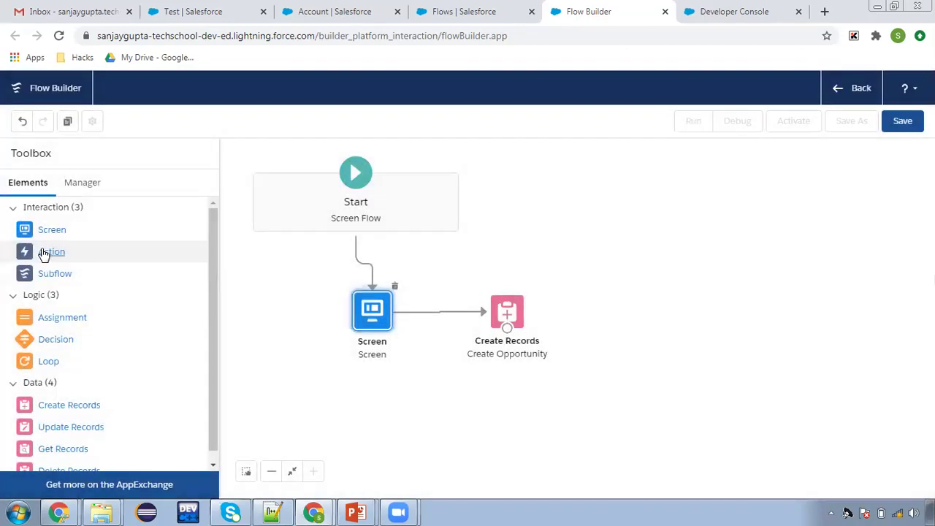
left_click_drag(42, 250, 616, 296)
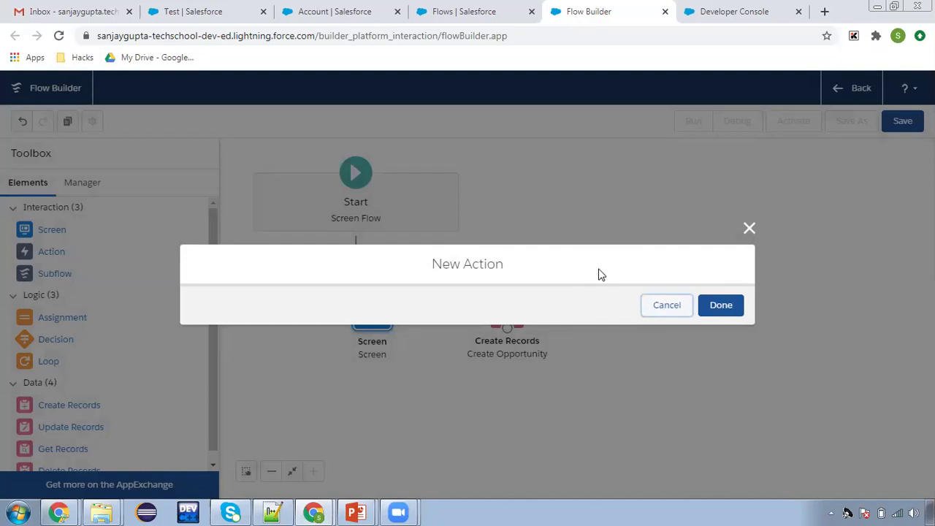
left_click(654, 311)
Save the flow with the label "Override Finish Behavior"
left_click(904, 122)
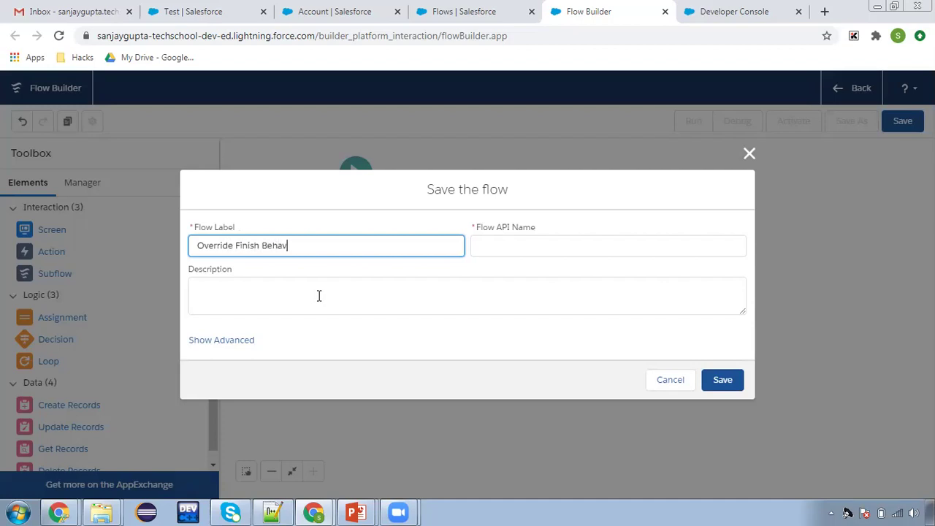
left_click(530, 244)
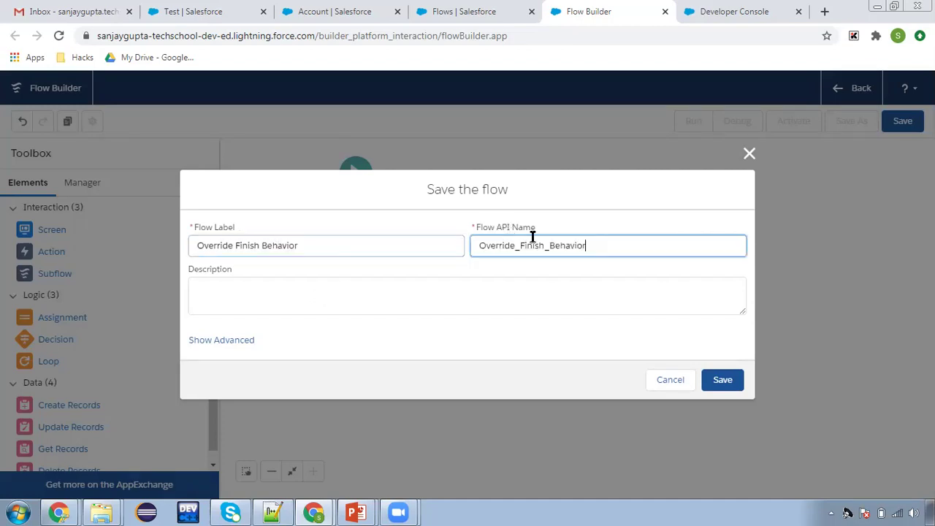
left_click(722, 379)
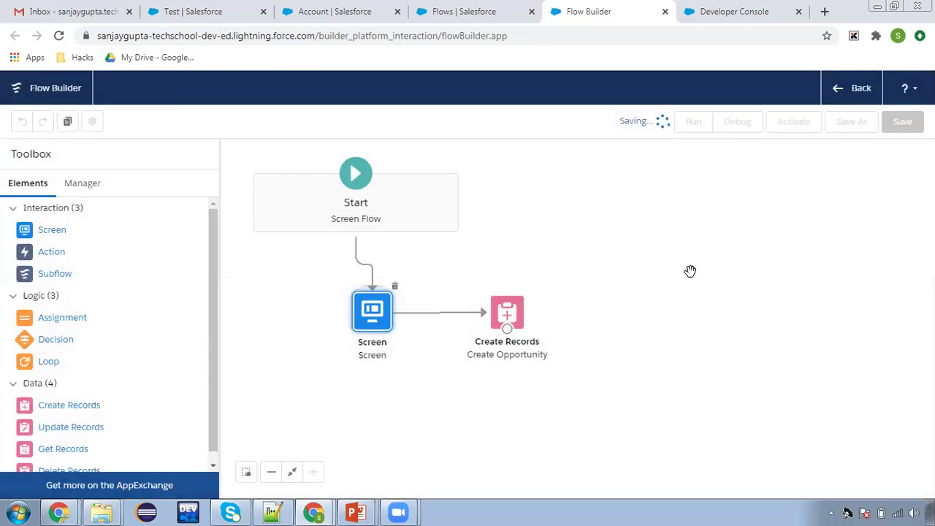
Reload the flow page and start a new Action beside Create Opportunity, filtered by Type, using the core action OverrideFinishBehavior
left_click(58, 36)
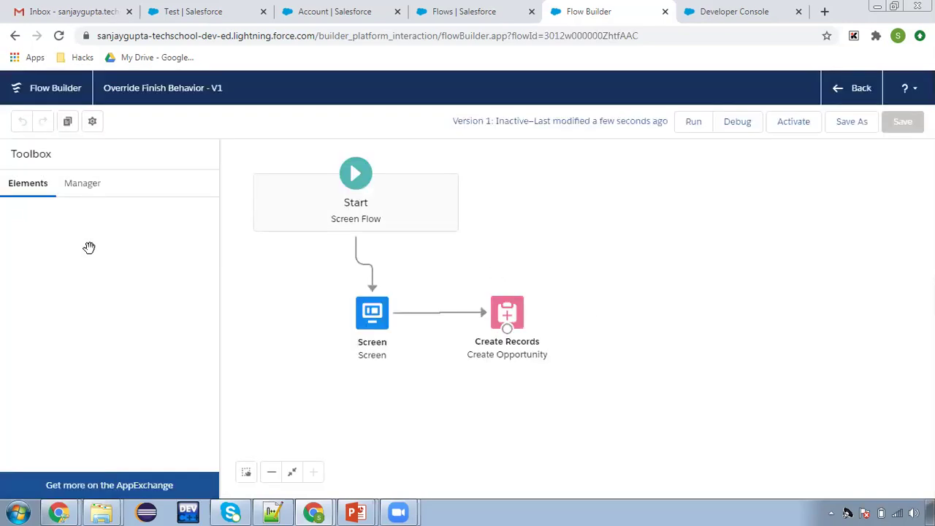
left_click_drag(51, 251, 628, 300)
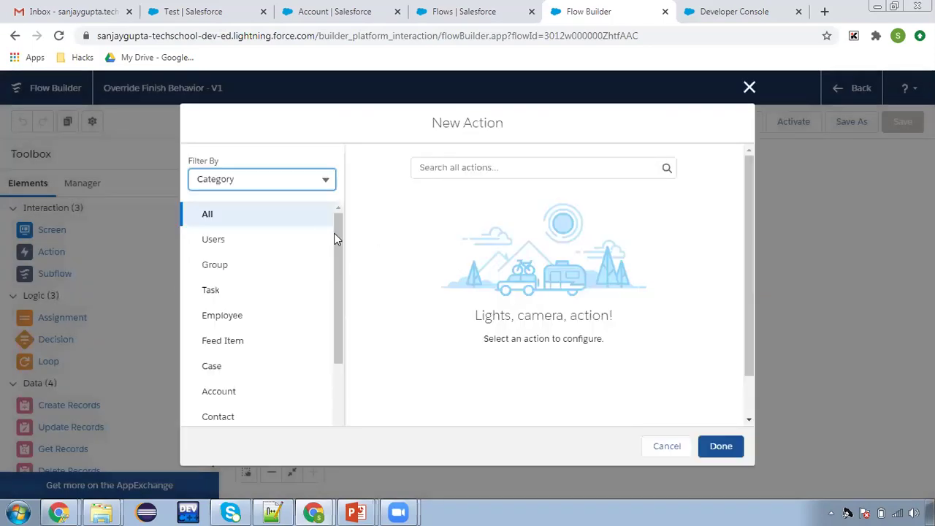
left_click(273, 181)
left_click(241, 232)
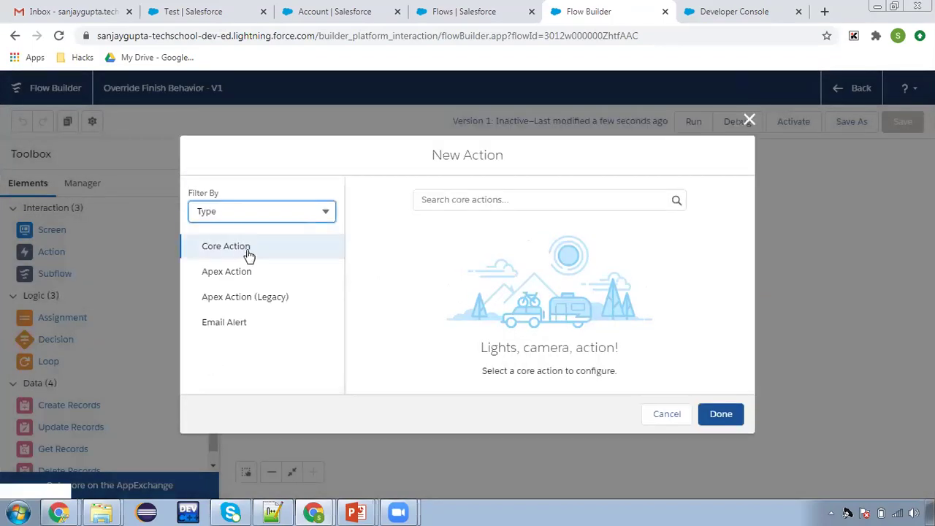
left_click(453, 197)
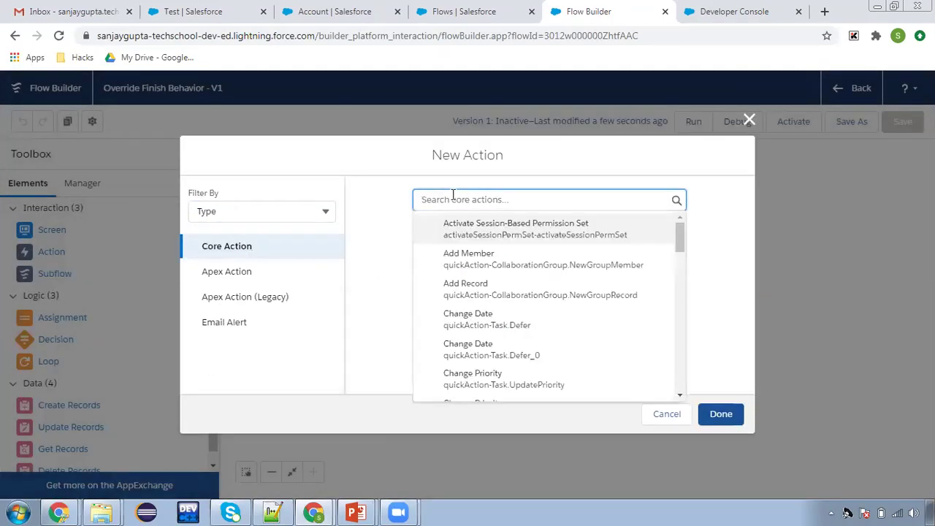
type("over")
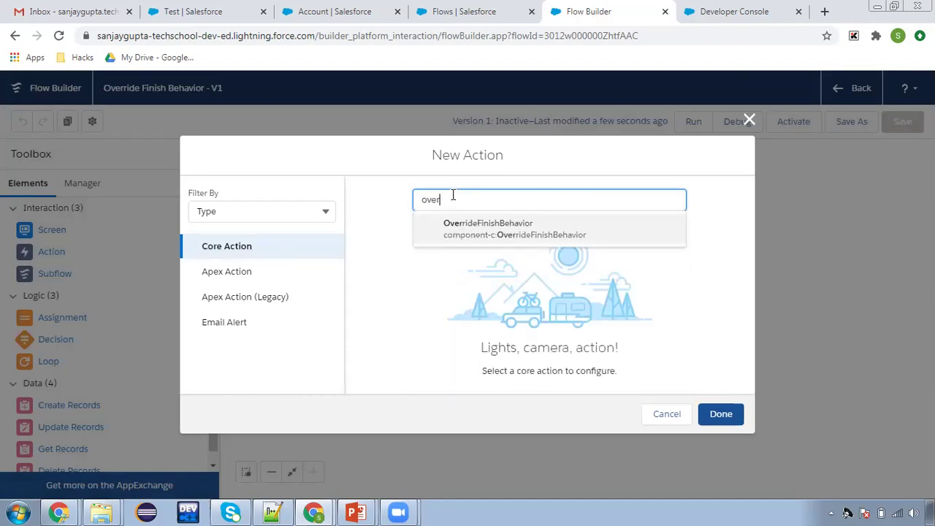
left_click(483, 234)
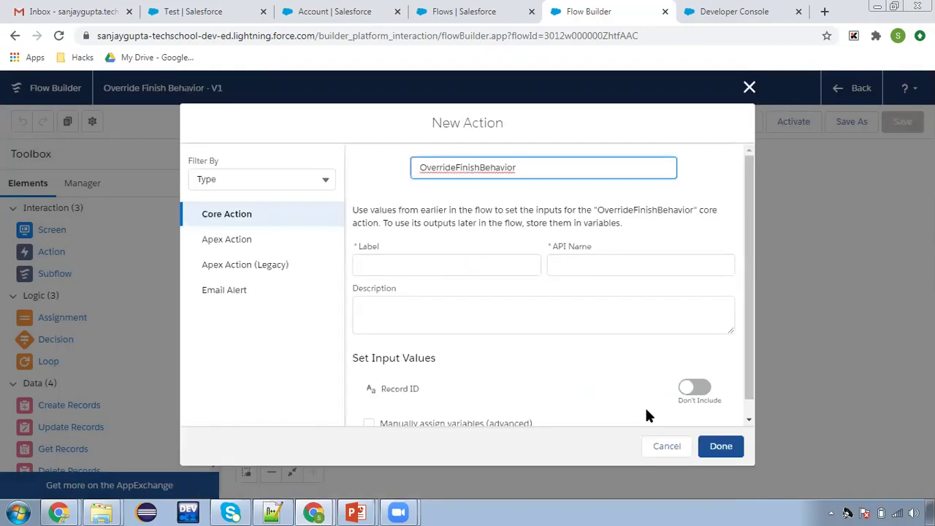
Cancel the new action and turn on manual variable assignment in the Create Opportunity element
left_click(680, 446)
double_click(507, 313)
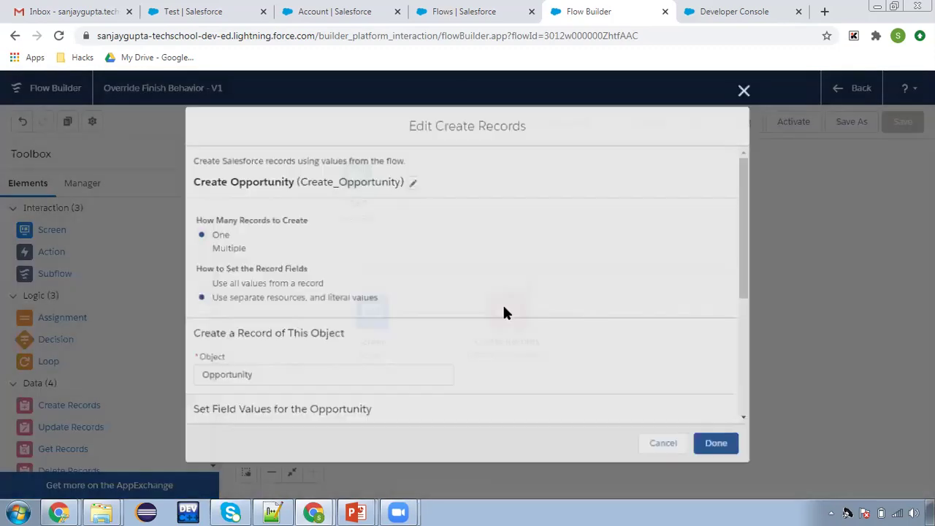
scroll(406, 333, "down", 3)
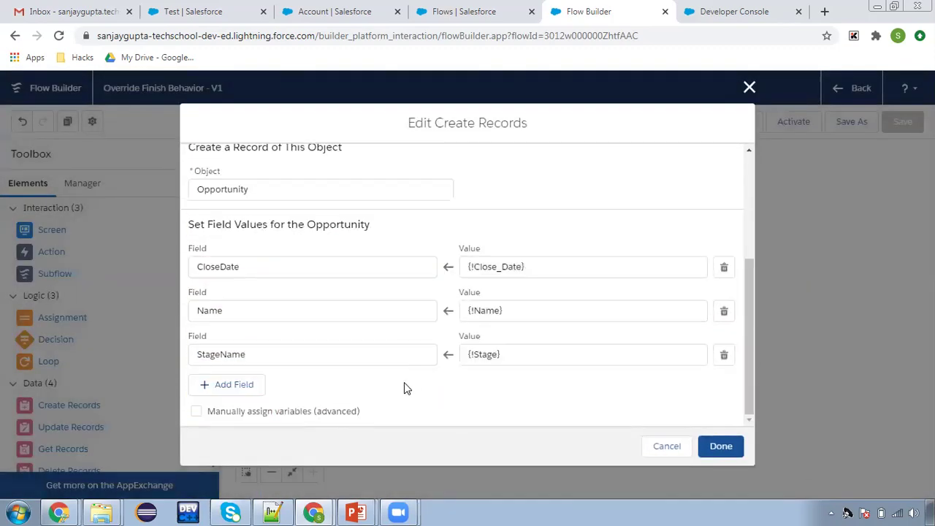
left_click(229, 411)
scroll(229, 409, "down", 1)
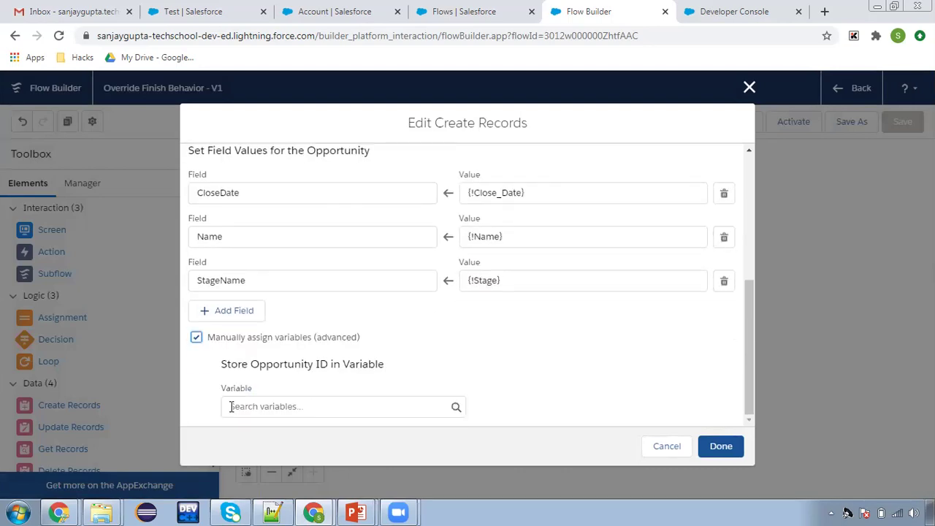
left_click(273, 407)
left_click(380, 379)
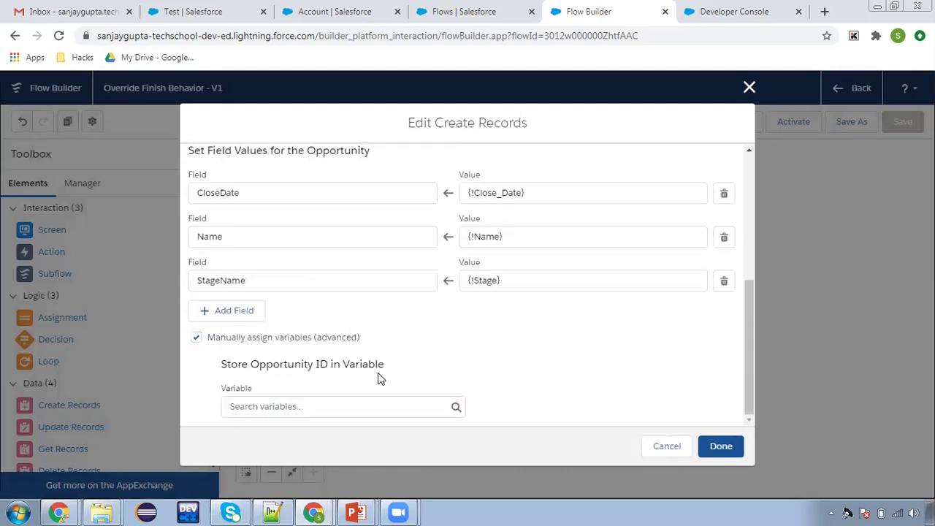
Store the opportunity ID in a new Text variable named oppId and finish the Create Records element
left_click(248, 407)
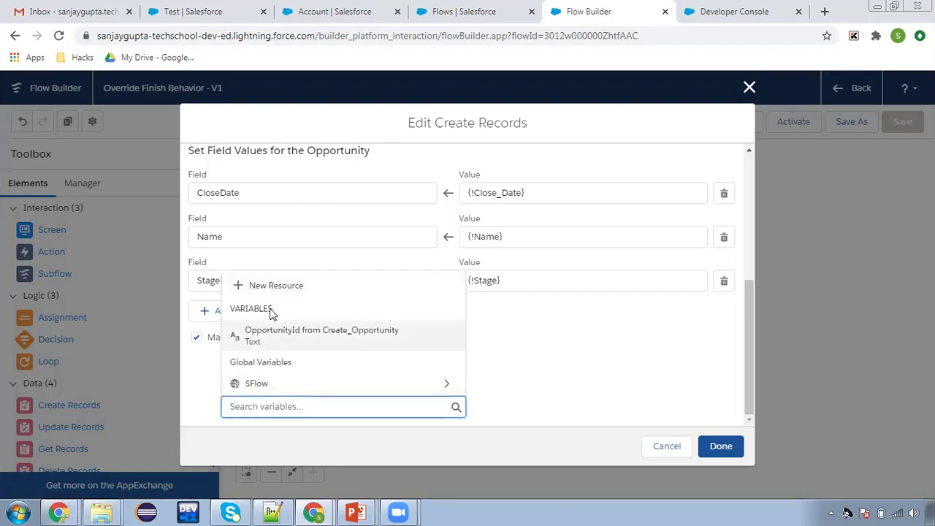
left_click(276, 285)
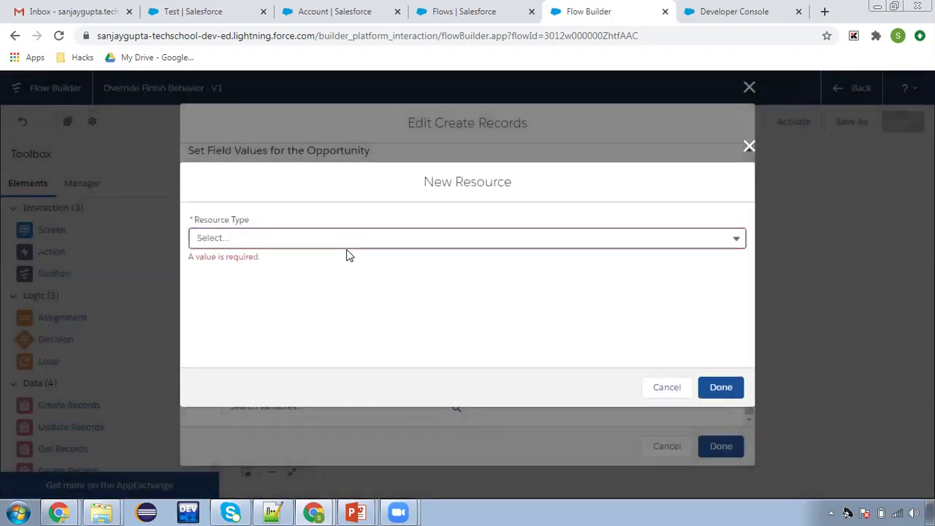
left_click(257, 238)
left_click(242, 270)
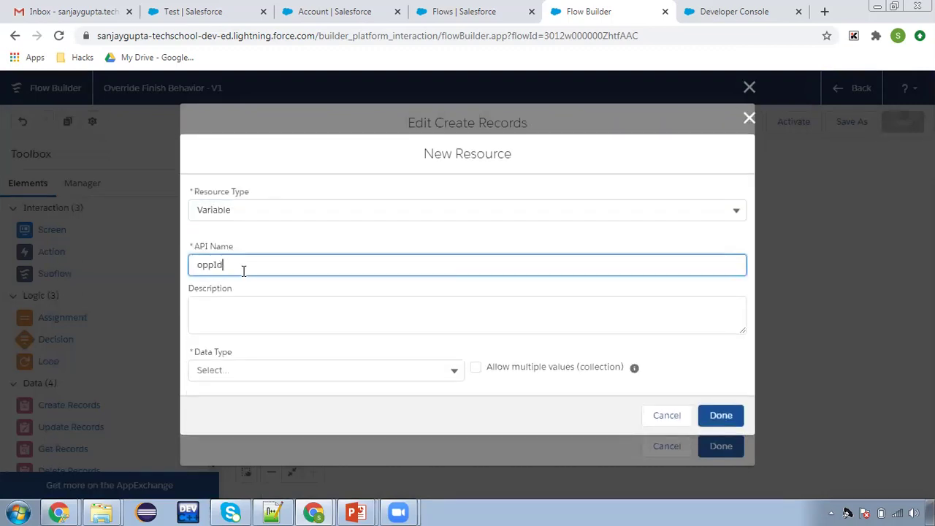
left_click(216, 374)
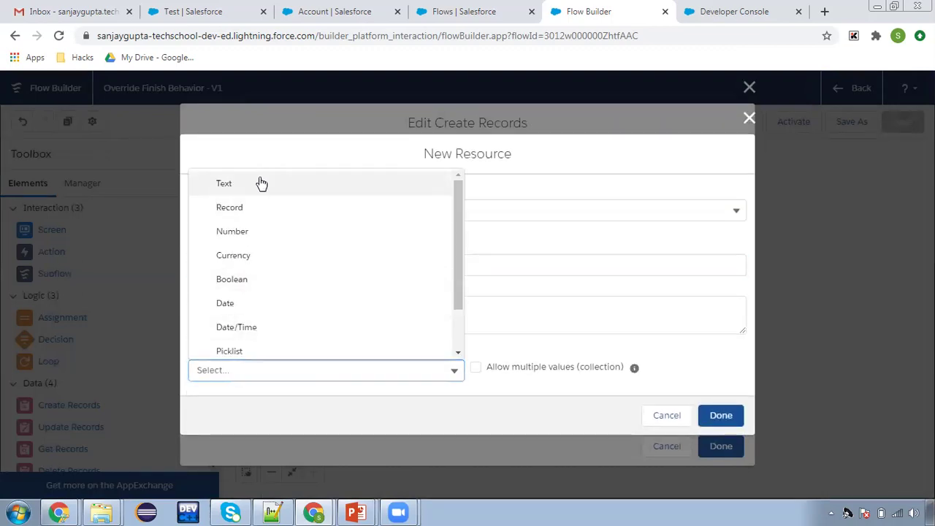
left_click(261, 184)
scroll(603, 390, "down", 1)
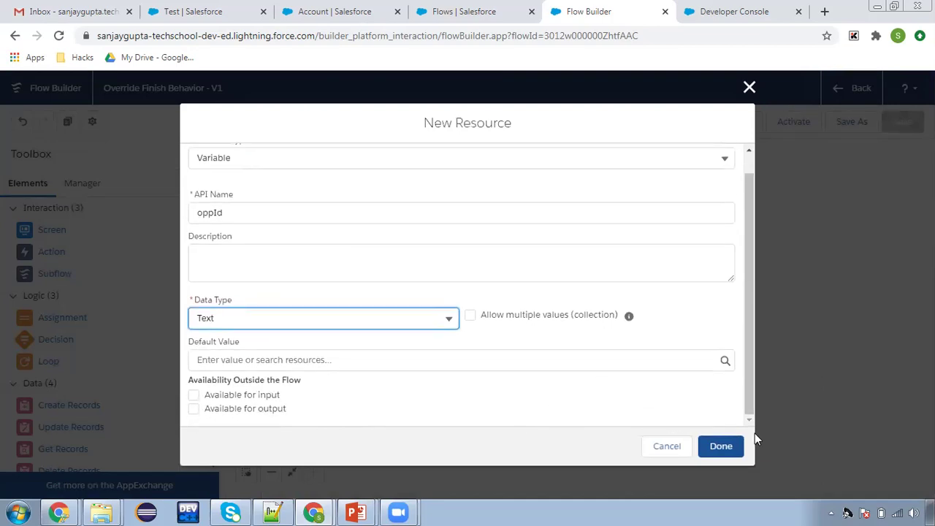
left_click(728, 447)
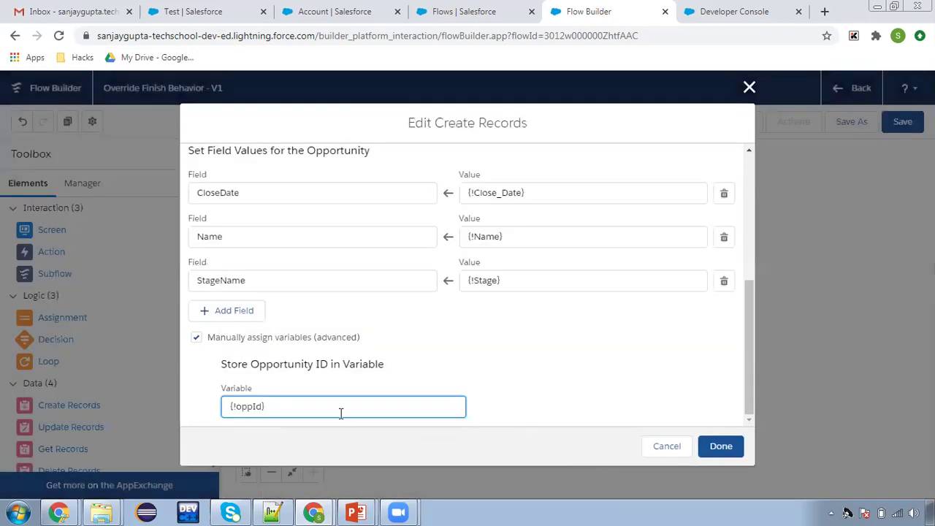
left_click(622, 447)
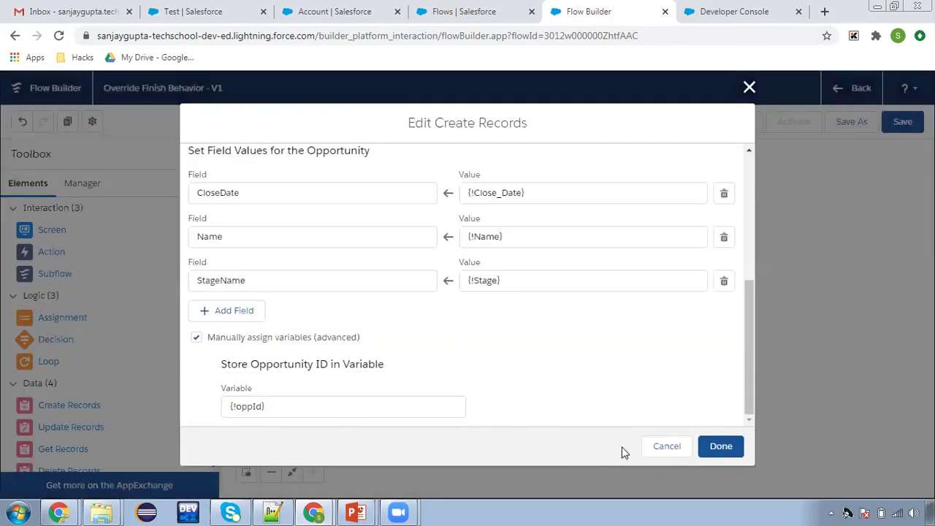
left_click(721, 448)
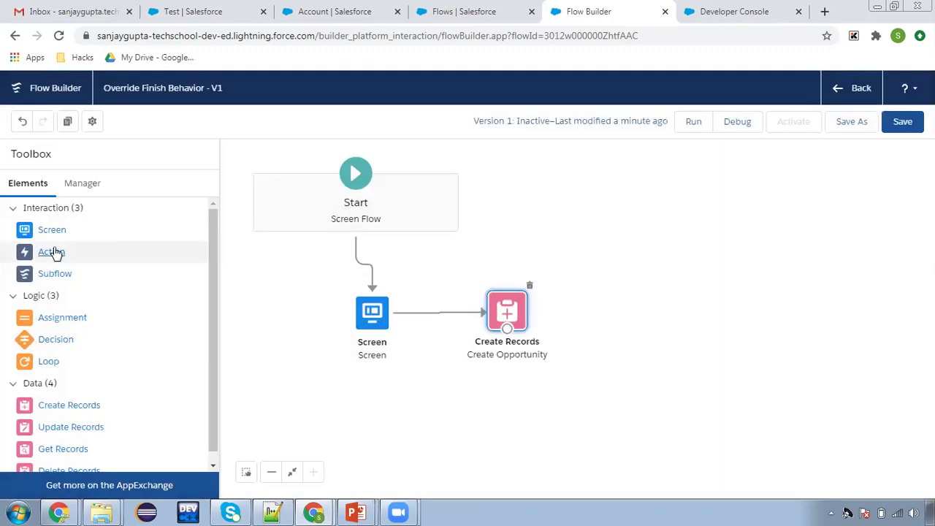
Add an Action beside Create Opportunity, filtered by Type, using the core action OverrideFinishBehavior
left_click_drag(54, 251, 661, 309)
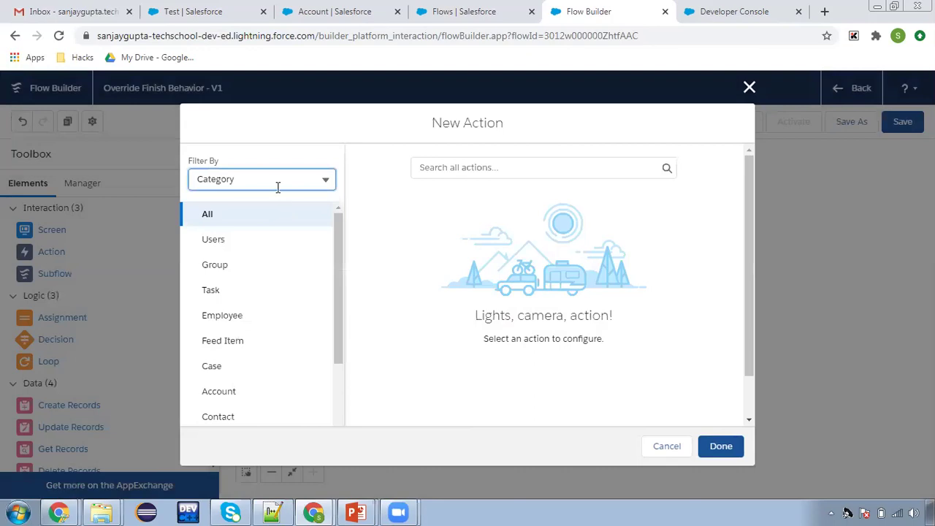
left_click(277, 188)
left_click(251, 229)
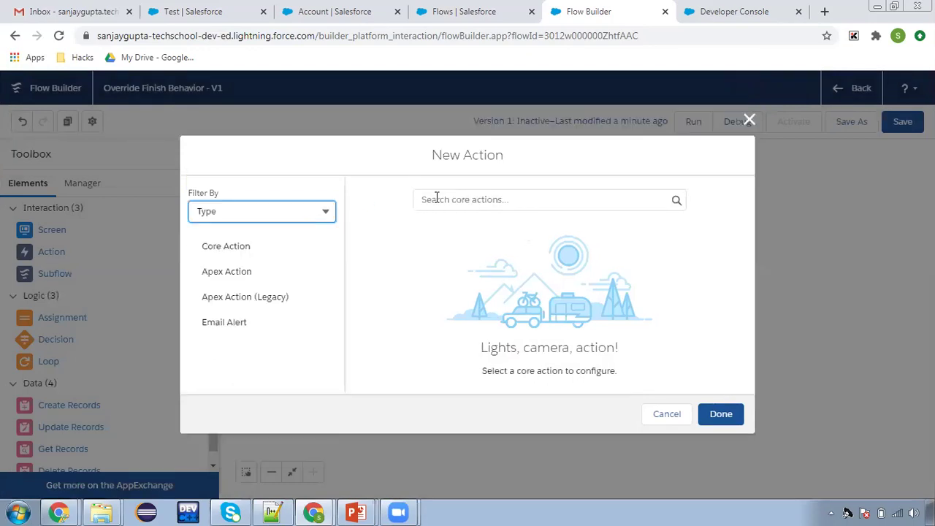
left_click(437, 198)
type("over")
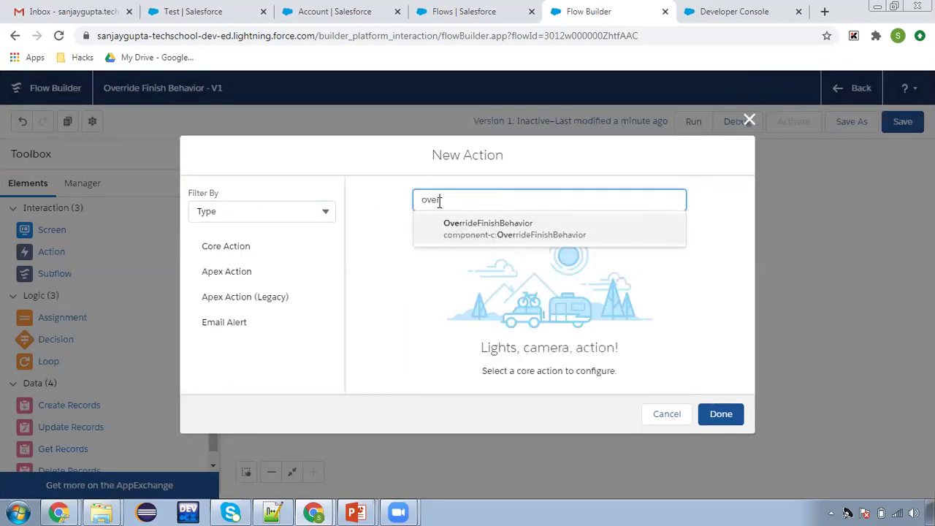
left_click(470, 236)
Label the new action "override finish behavior" and let its API name fill in from the label
left_click(400, 264)
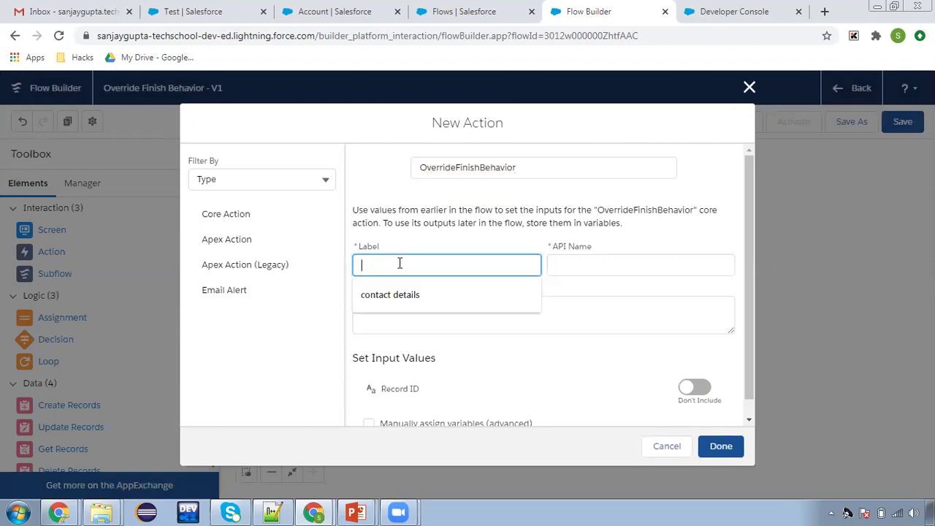
type("override finish behavior")
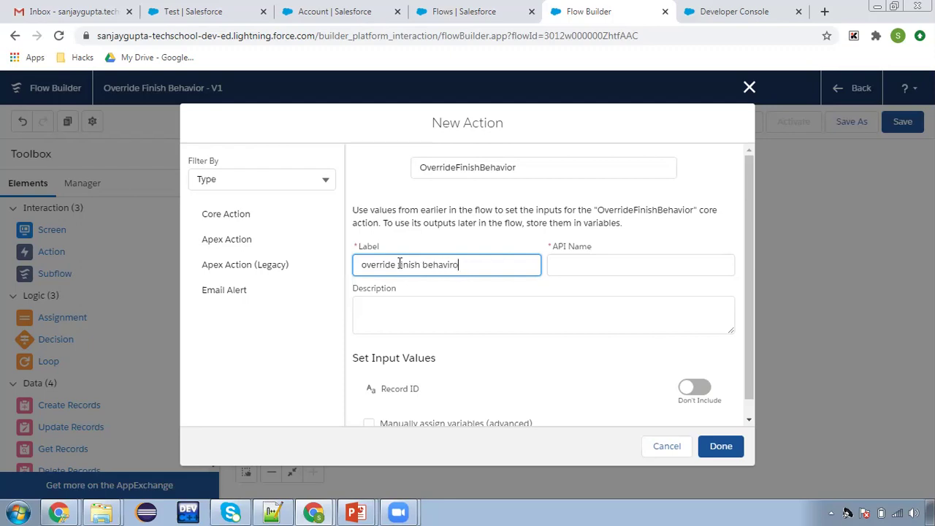
left_click(545, 287)
Include the action's Record ID input, set it to the oppId variable, and finish the action
scroll(492, 350, "down", 1)
left_click(684, 370)
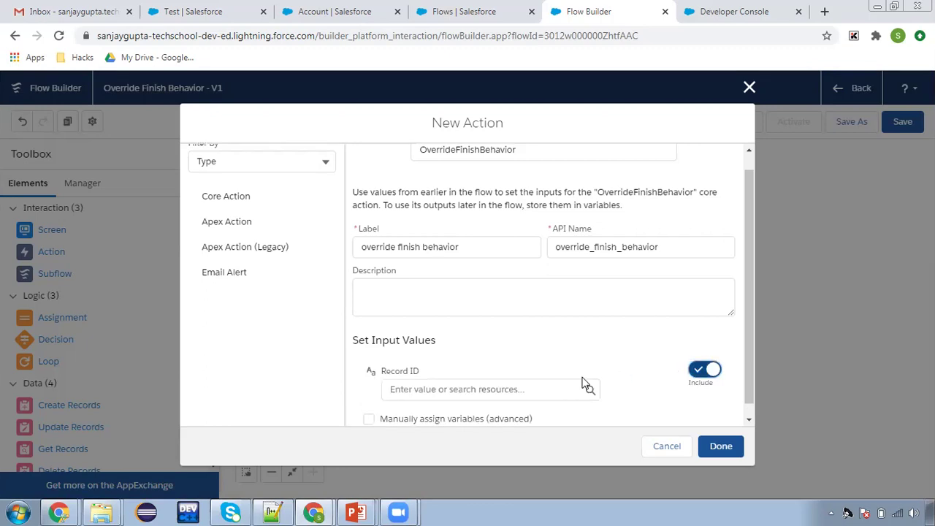
scroll(585, 384, "down", 1)
left_click(469, 369)
type("opo")
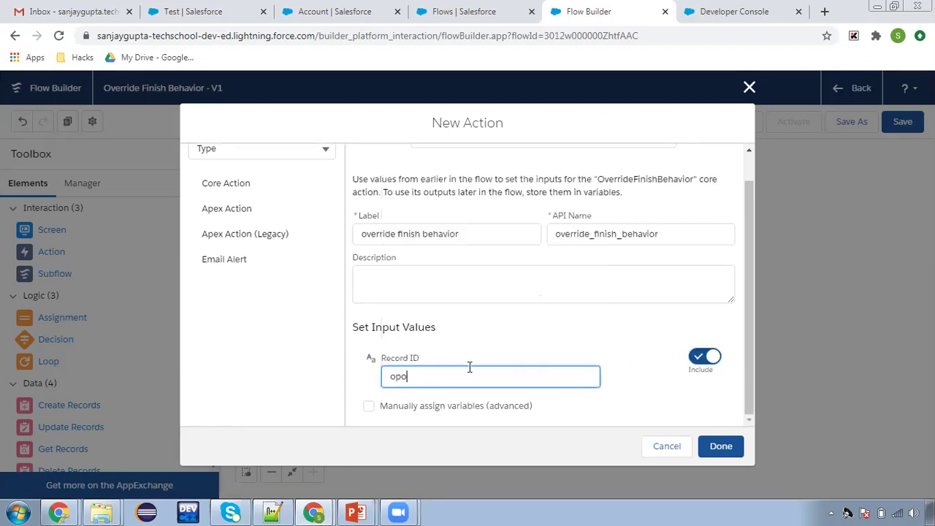
key("BackSpace")
type("pI")
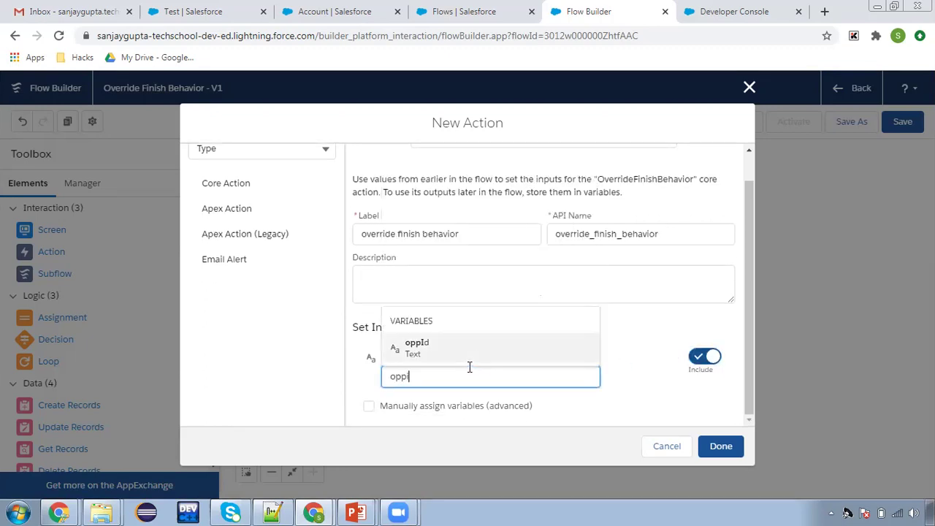
type("d")
left_click(507, 344)
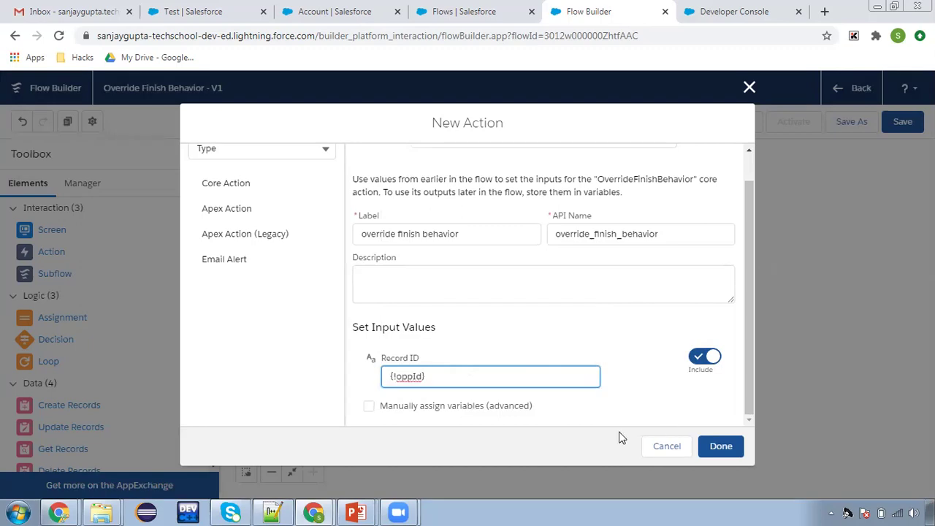
left_click(574, 417)
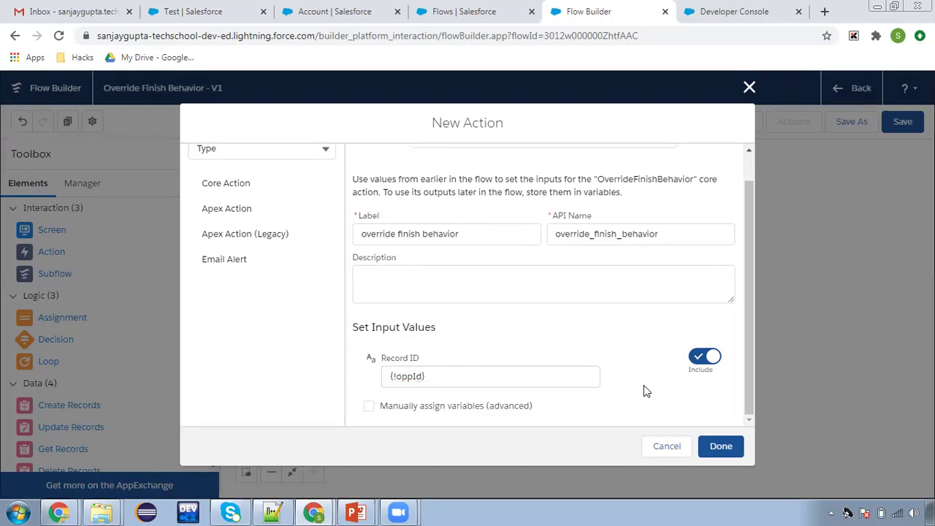
left_click(721, 446)
Connect Create Opportunity to the override finish behavior action, and save and activate the flow
left_click_drag(507, 329, 665, 315)
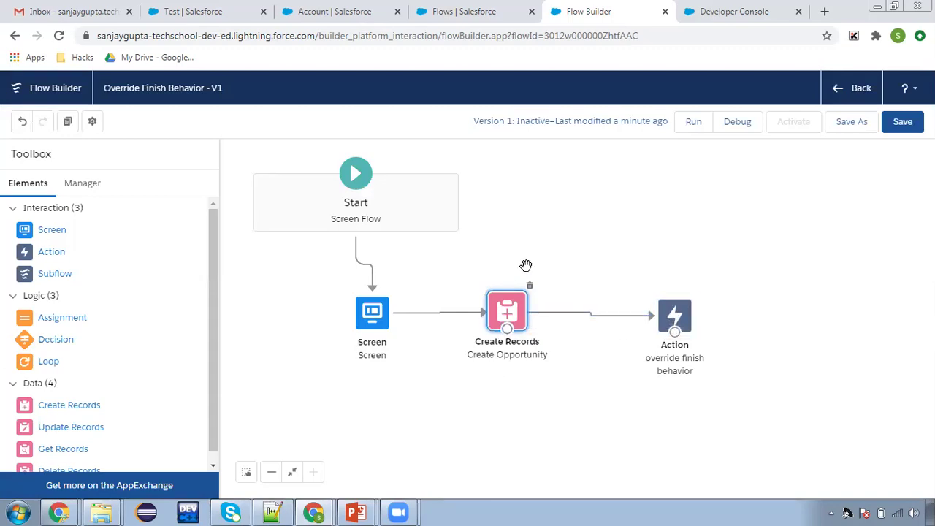
left_click(903, 123)
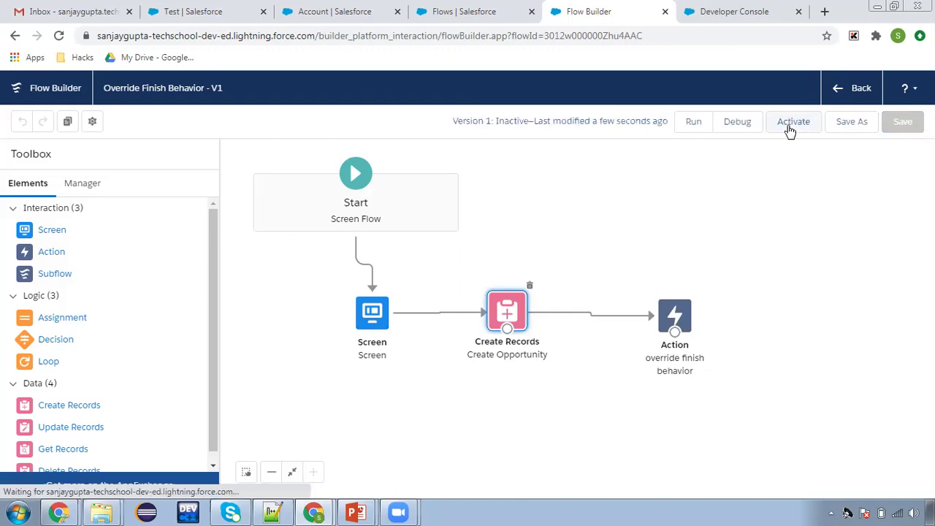
left_click(790, 128)
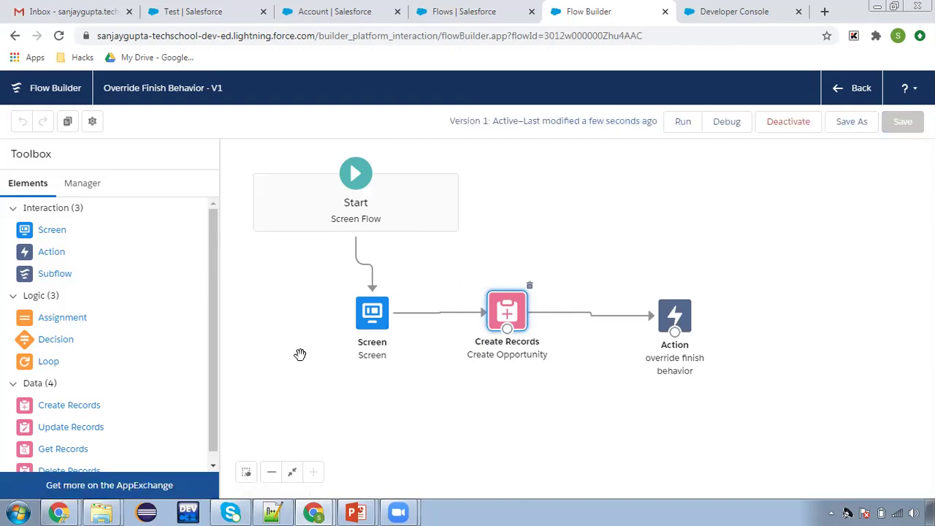
Review the Screen element's input fields and footer, closing it without changes
left_click(371, 313)
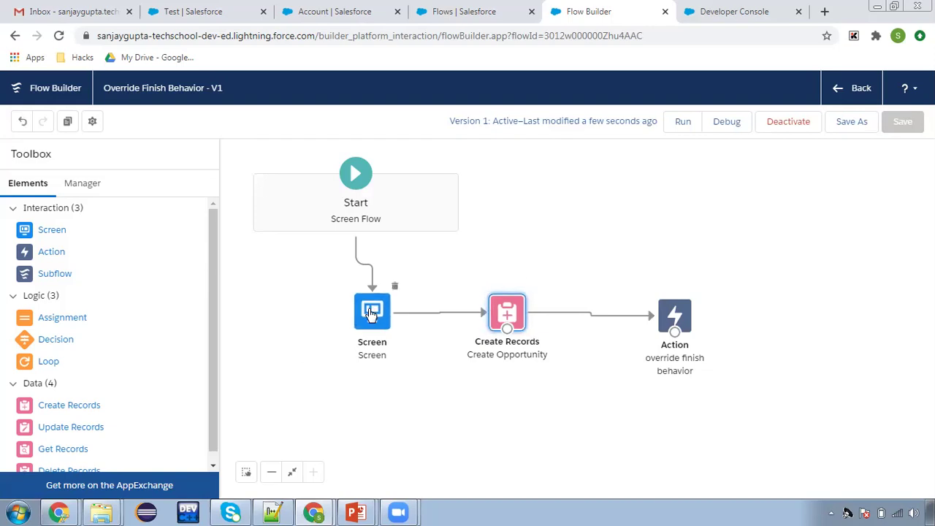
double_click(371, 312)
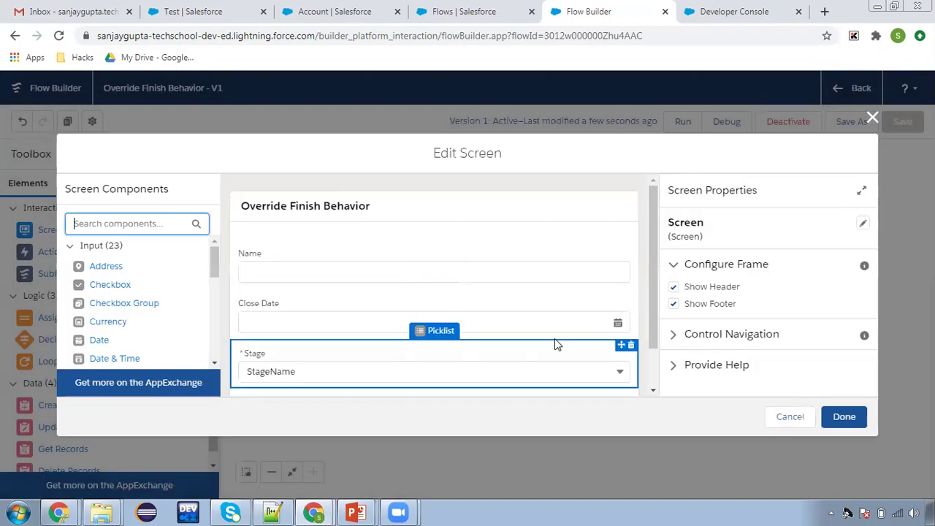
scroll(563, 338, "down", 1)
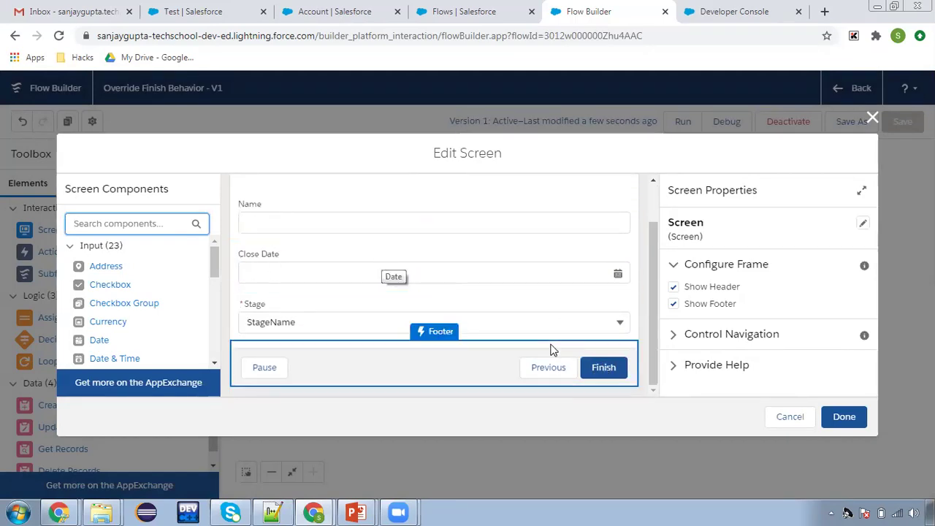
left_click(790, 416)
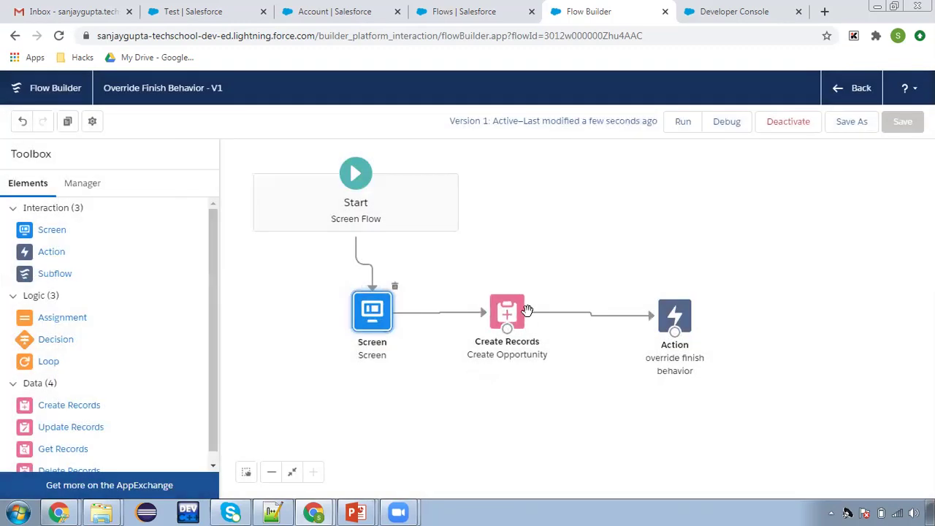
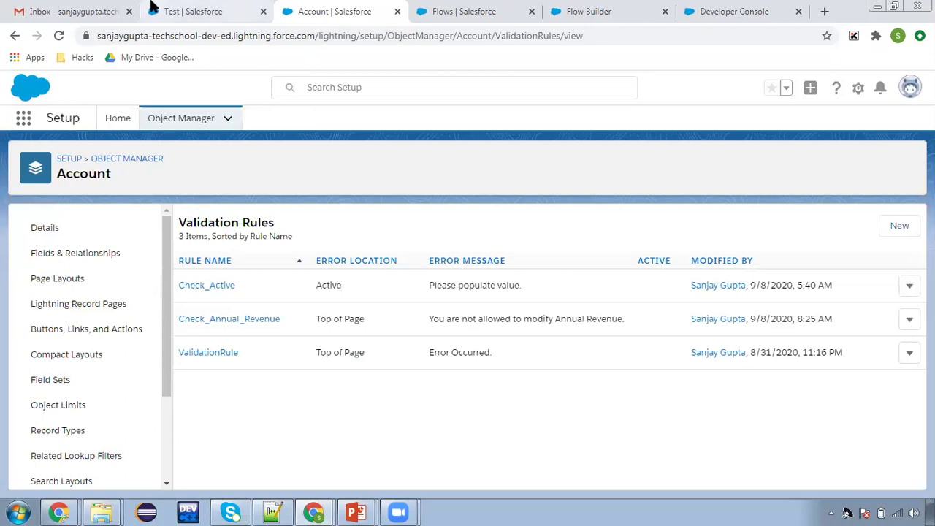
In the Service app, open the first Test account from the recently viewed accounts
left_click(221, 120)
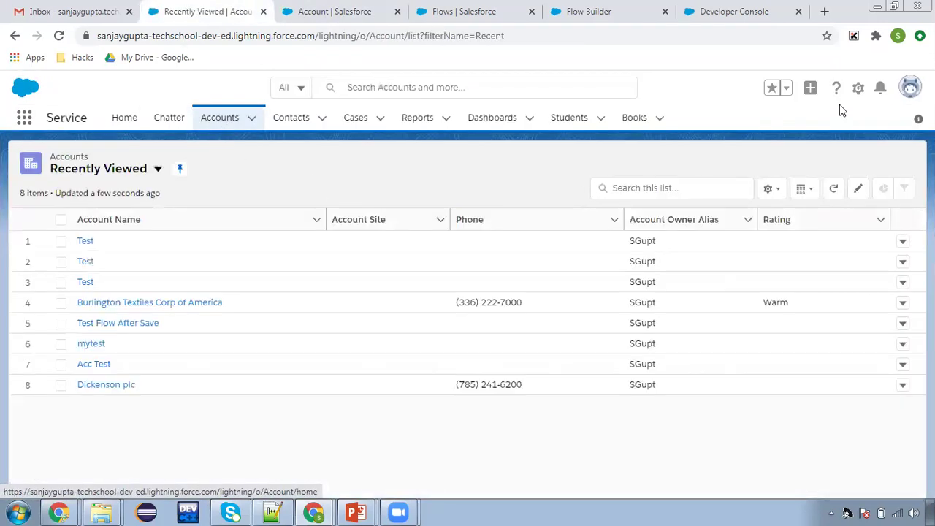
left_click(859, 87)
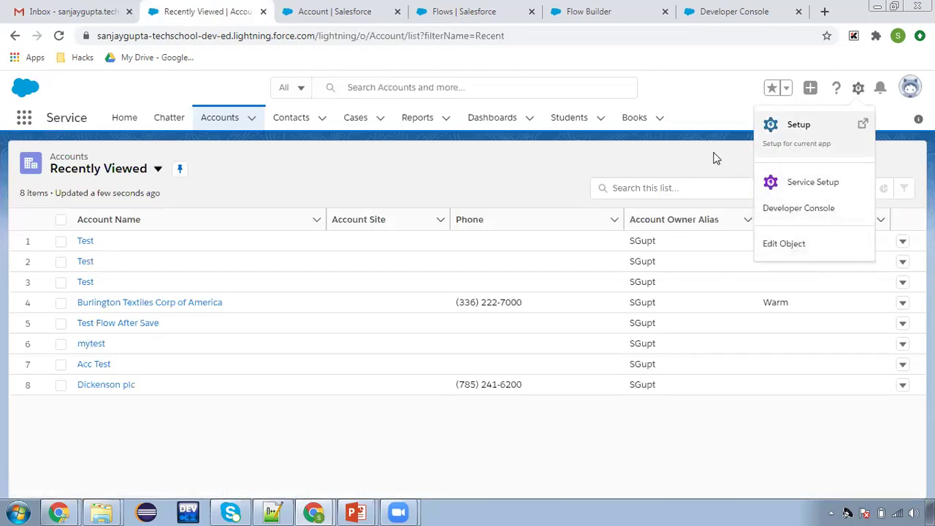
left_click(438, 139)
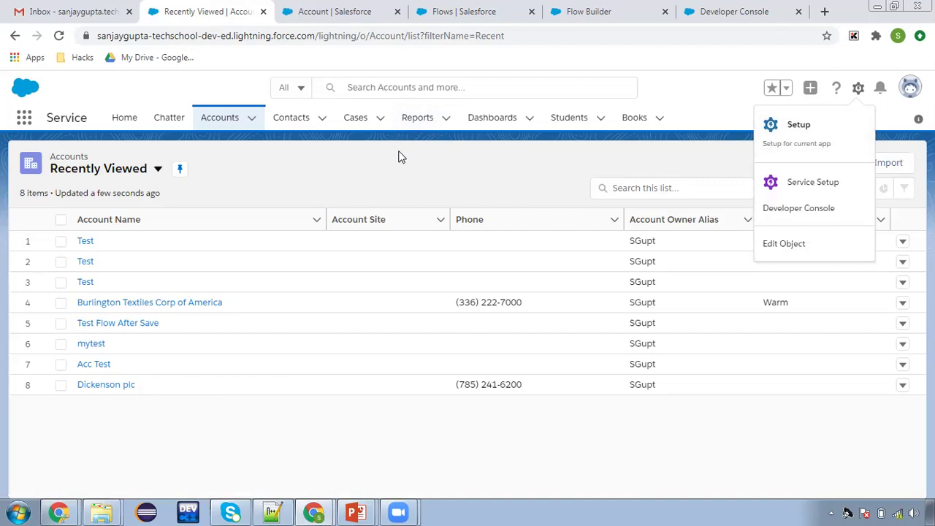
left_click(232, 118)
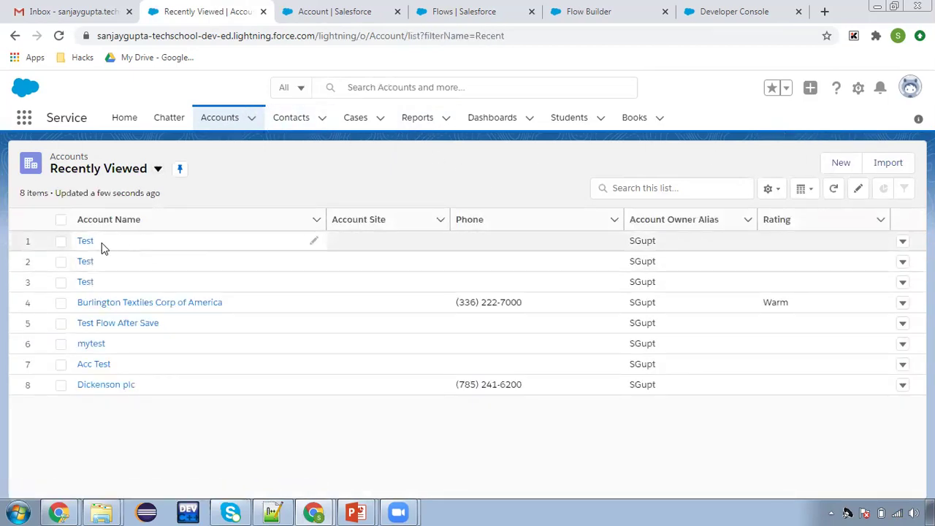
left_click(92, 243)
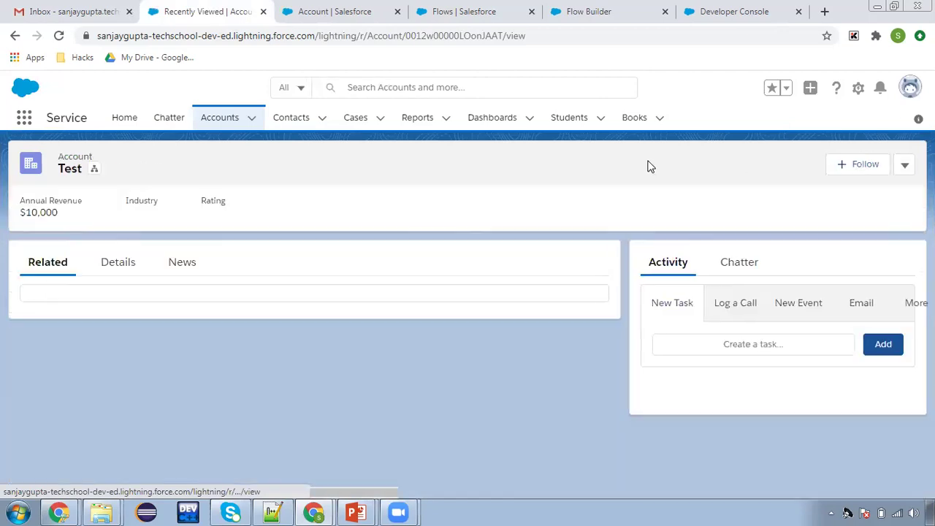
Open the Test account's record page for editing in Lightning App Builder and dismiss the walkthrough tip
left_click(848, 89)
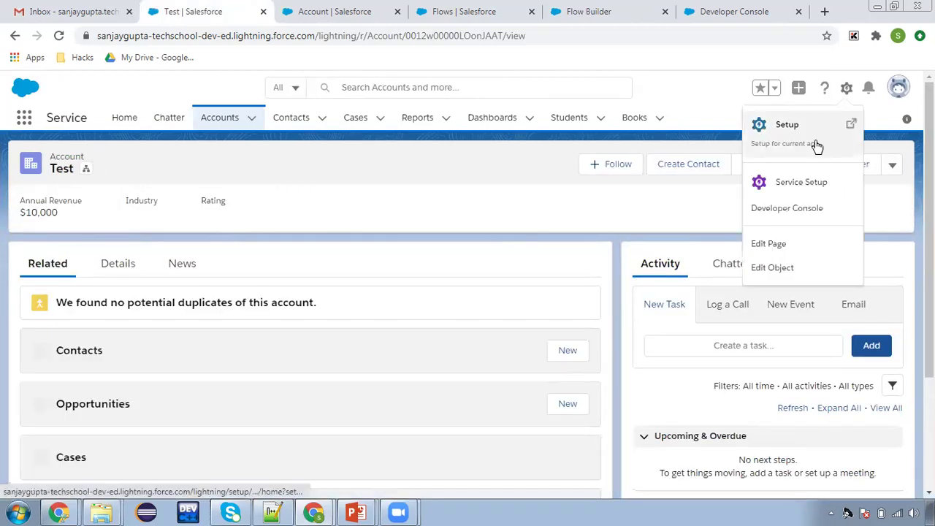
left_click(774, 244)
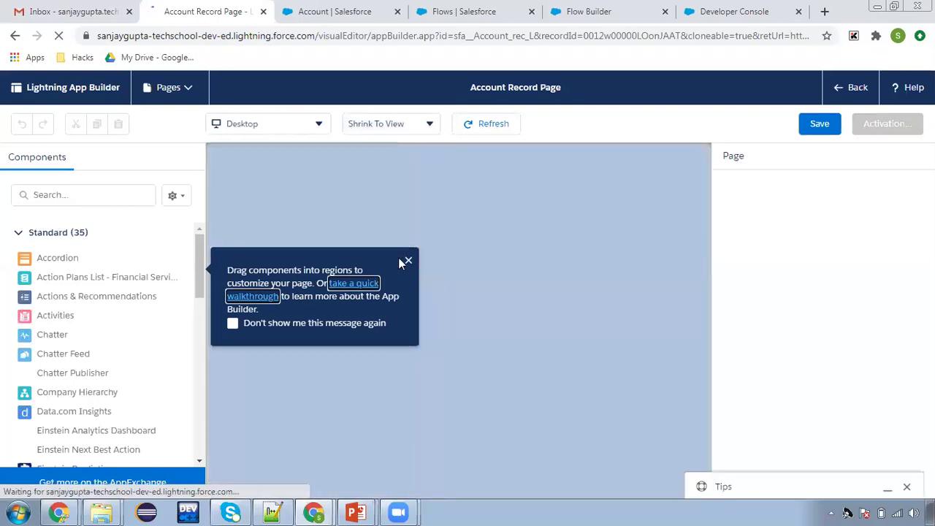
left_click(408, 262)
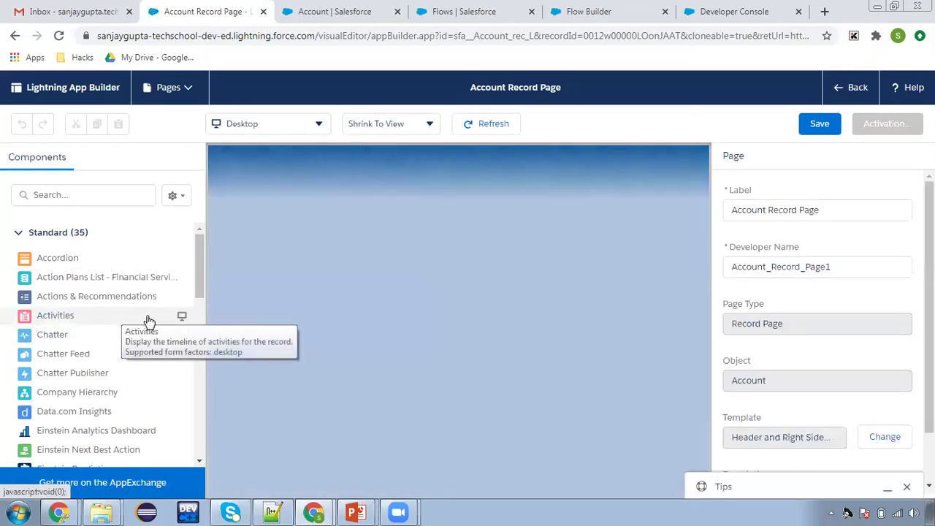
Place a Flow component above the Activity and Chatter tabs and set its flow to Override Finish Behavior
scroll(166, 344, "down", 1)
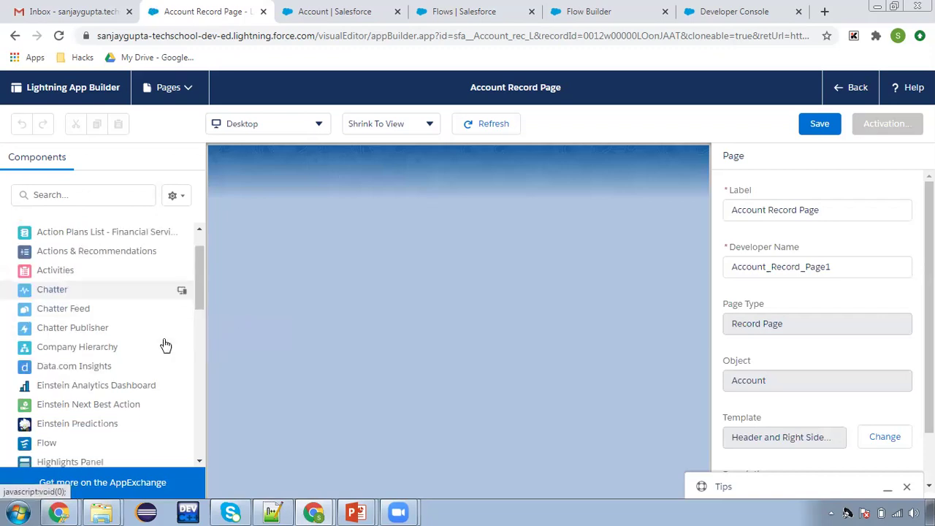
scroll(109, 354, "down", 1)
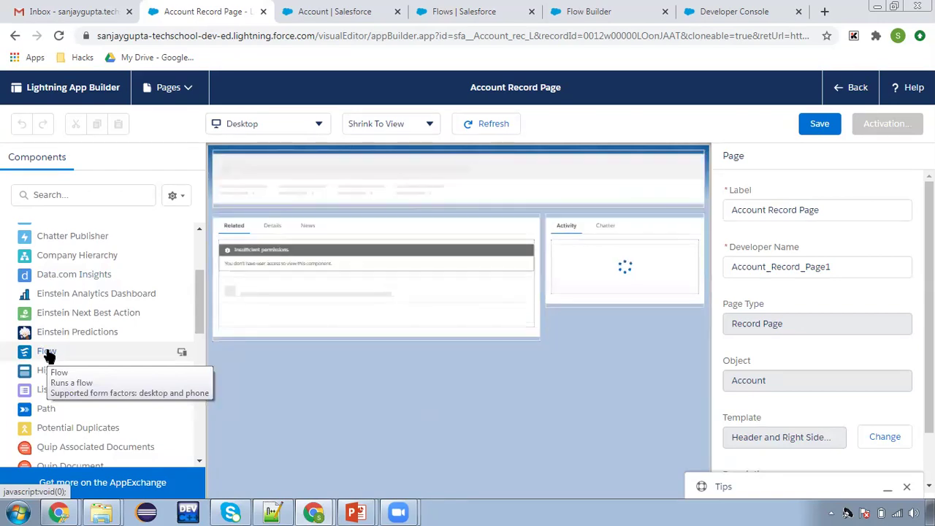
left_click_drag(49, 356, 595, 220)
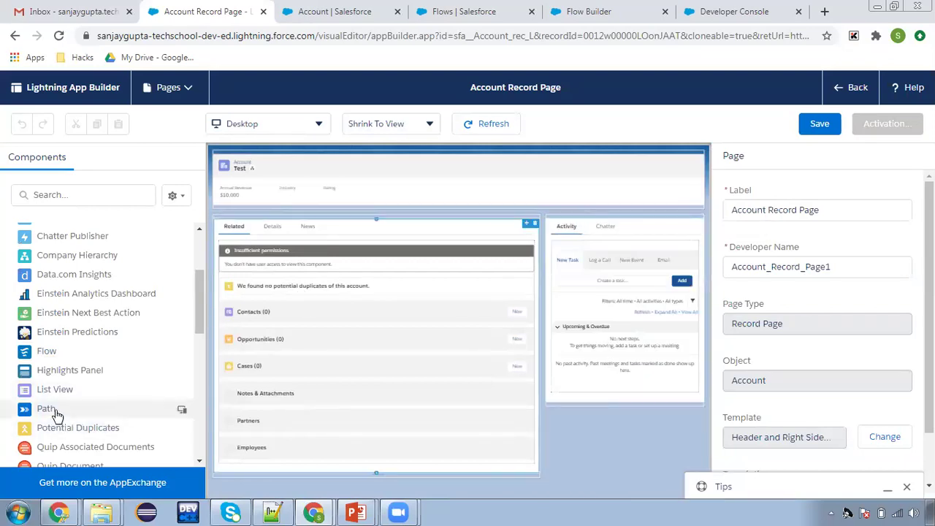
left_click_drag(47, 356, 580, 229)
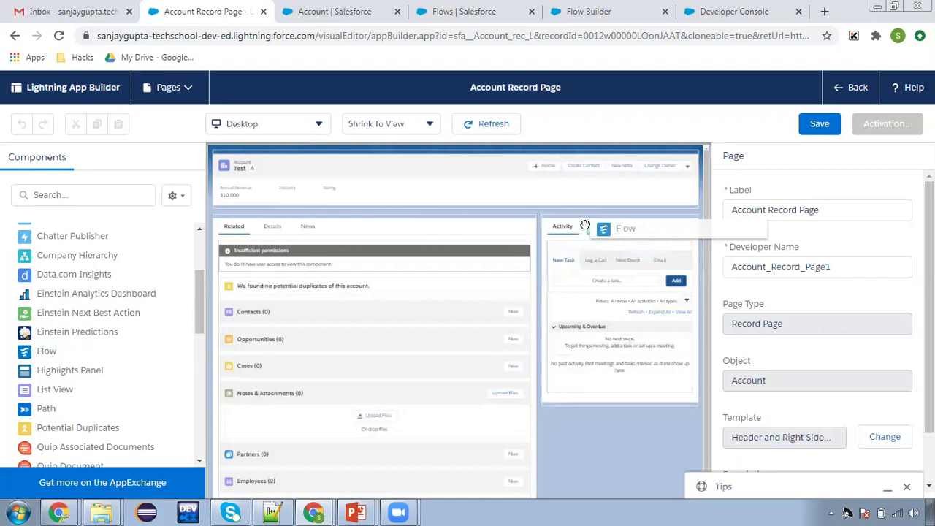
left_click(597, 226)
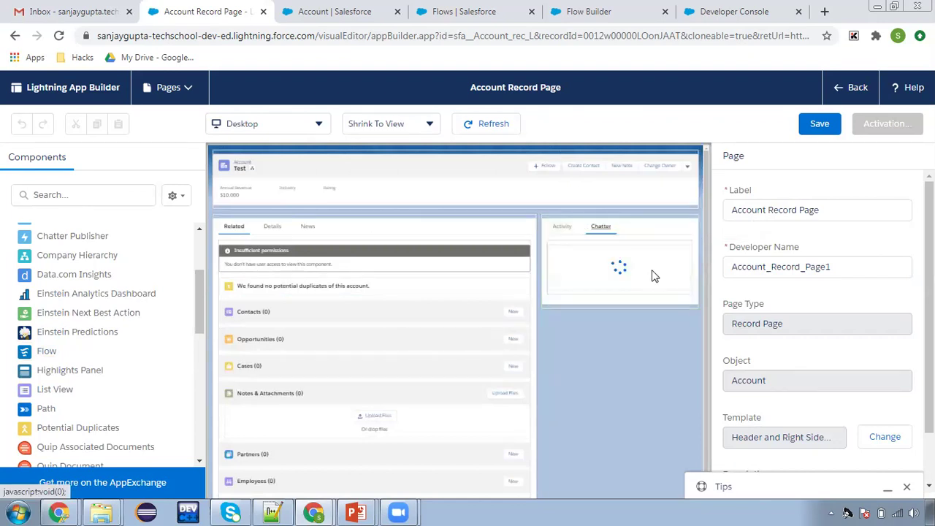
left_click(804, 271)
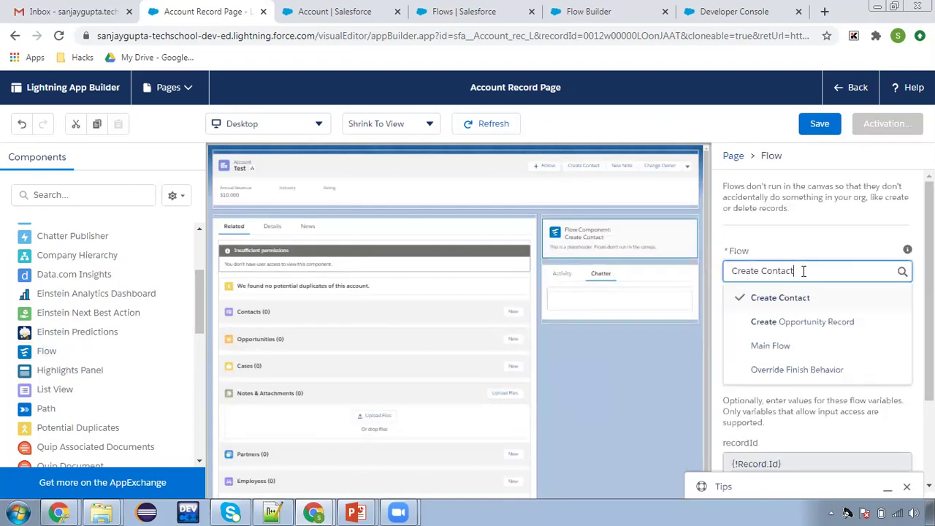
left_click(823, 369)
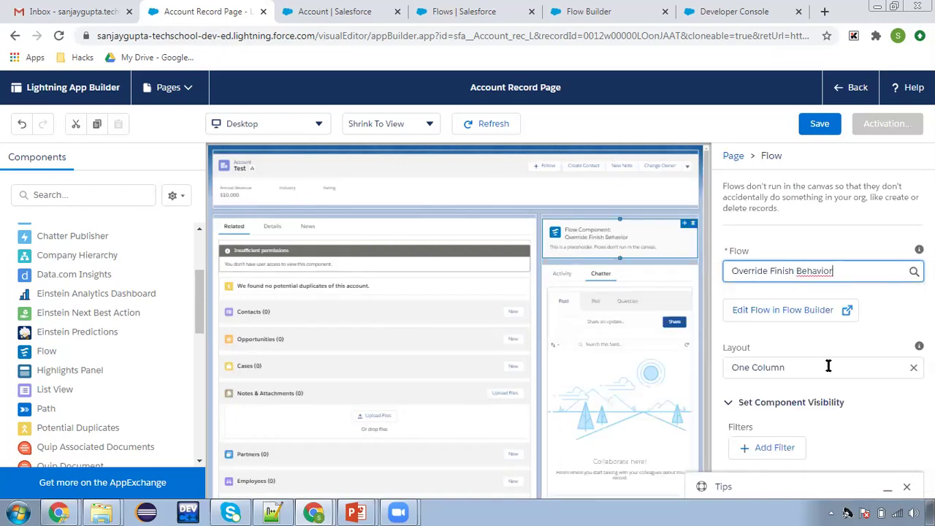
Save and activate the Account Record Page, and go back to the Test account
left_click(817, 125)
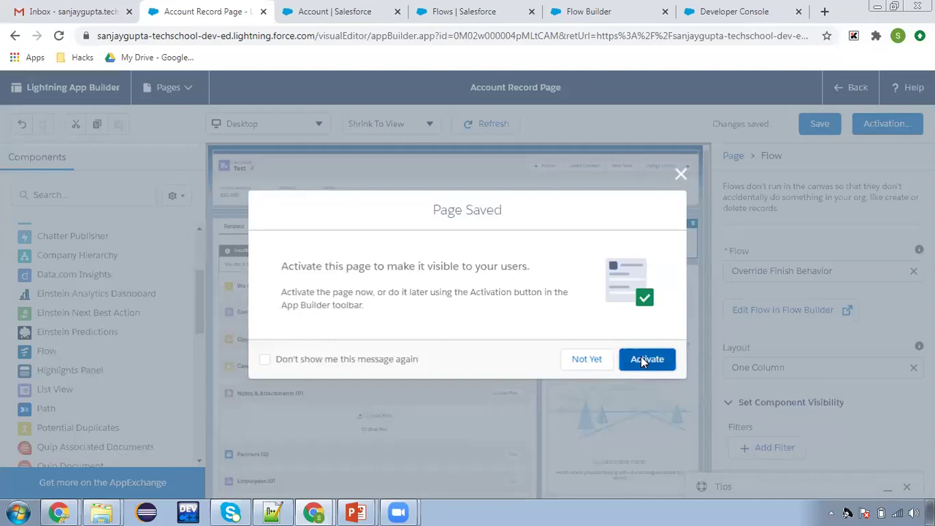
left_click(641, 357)
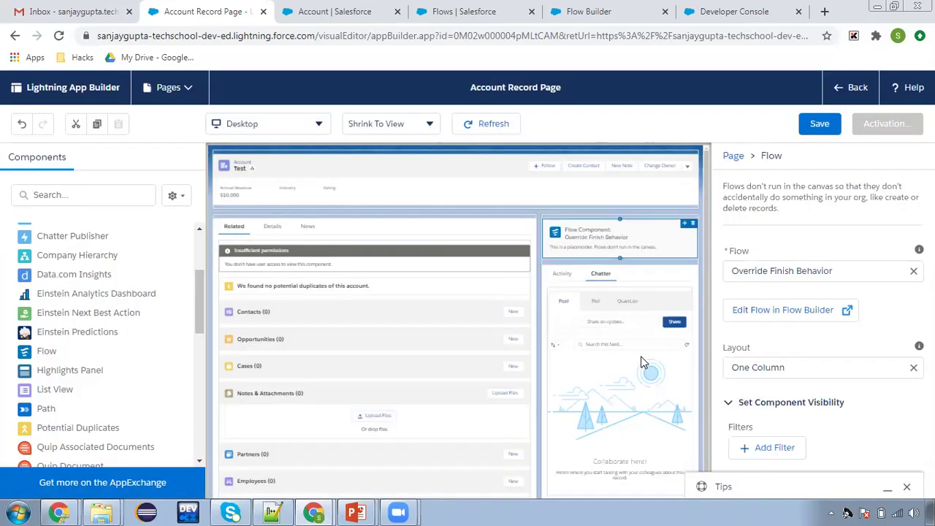
left_click(819, 126)
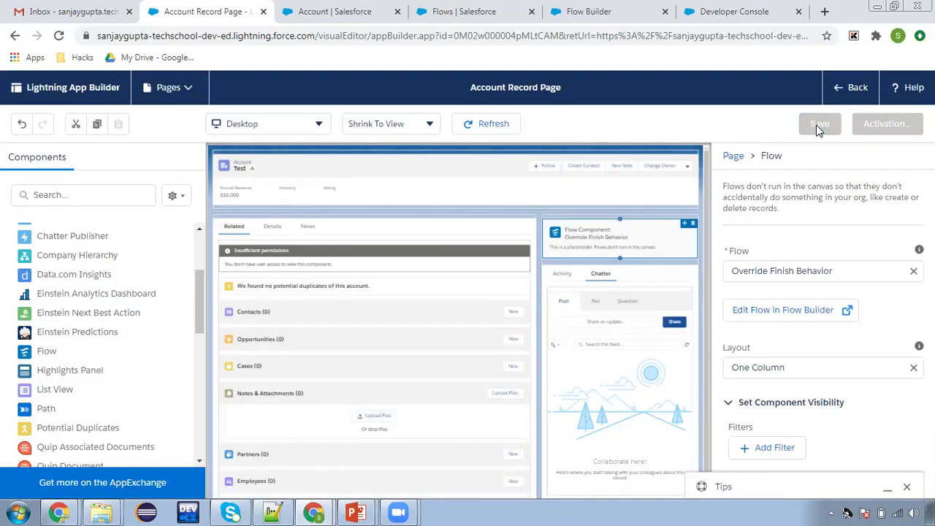
left_click(852, 91)
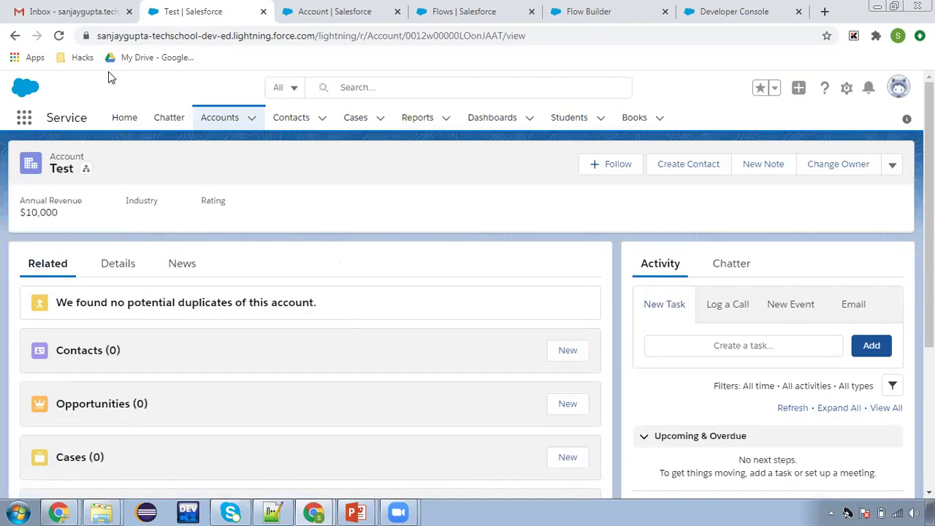
Check the whole Test account page for the flow component
scroll(621, 377, "down", 3)
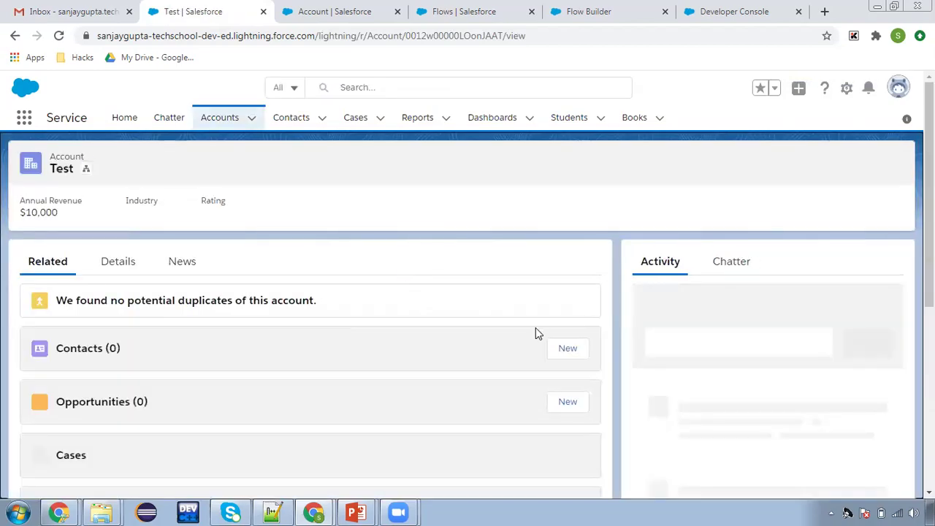
scroll(683, 352, "down", 3)
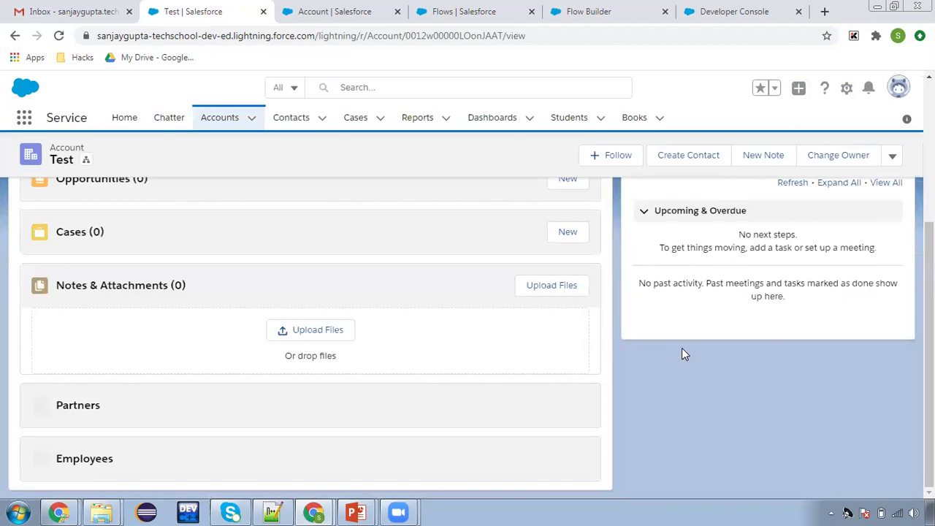
scroll(689, 211, "up", 3)
Edit the account record page again, adding a Flow component above the Activity and Chatter tabs that runs Override Finish Behavior
left_click(846, 89)
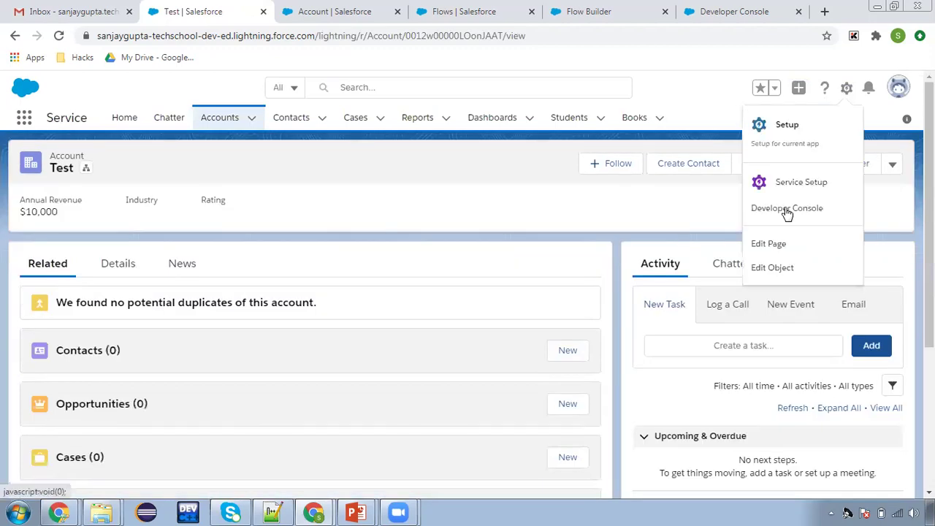
left_click(769, 244)
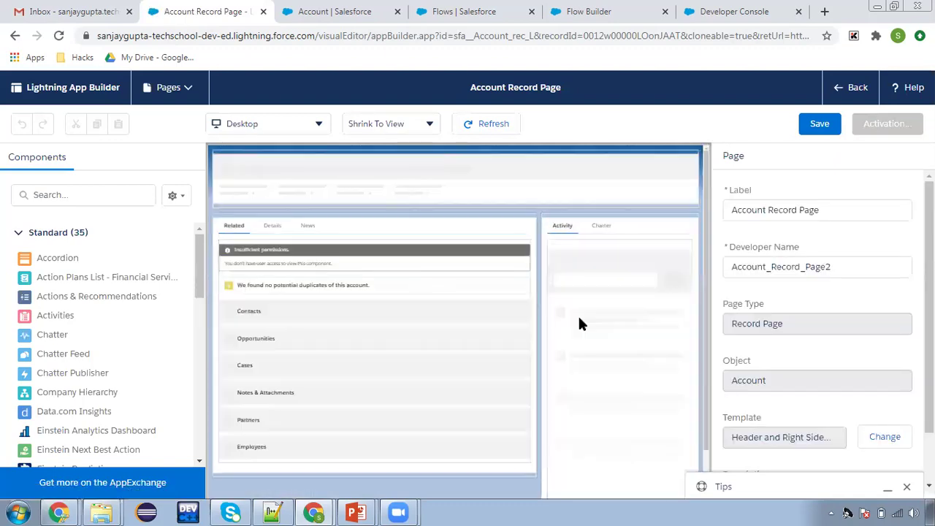
scroll(73, 343, "down", 1)
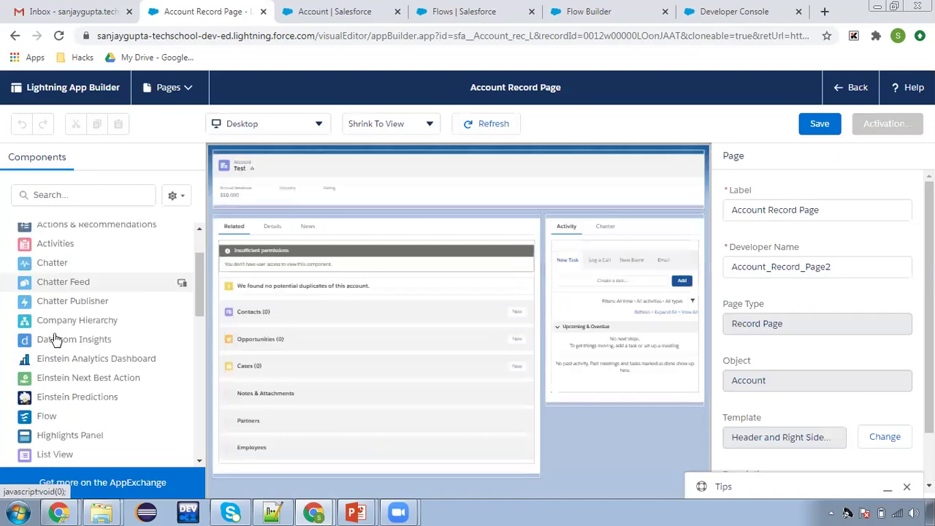
scroll(50, 319, "down", 2)
left_click_drag(46, 285, 590, 221)
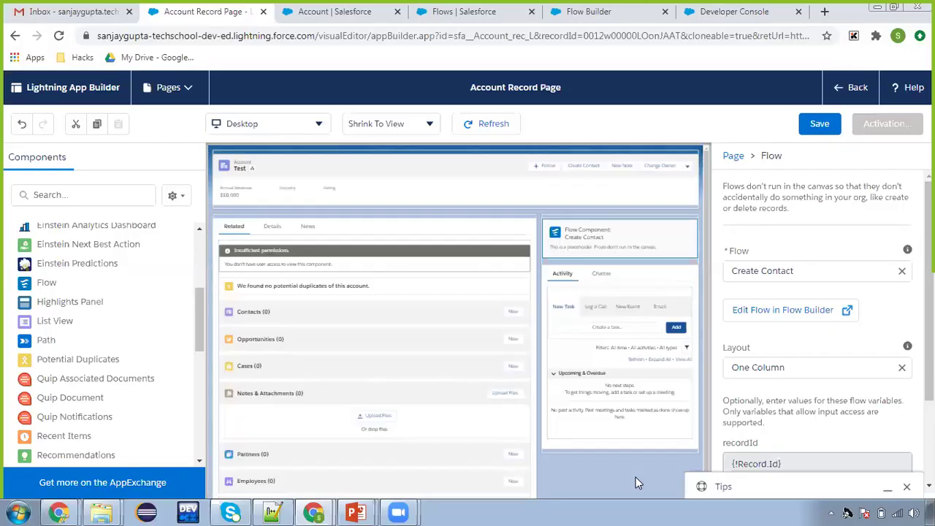
left_click(782, 271)
left_click(785, 367)
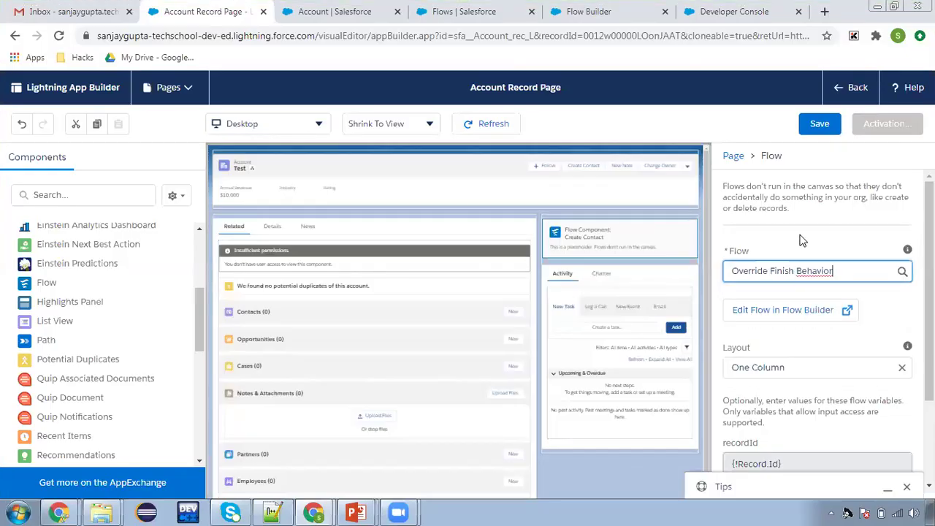
scroll(818, 314, "down", 2)
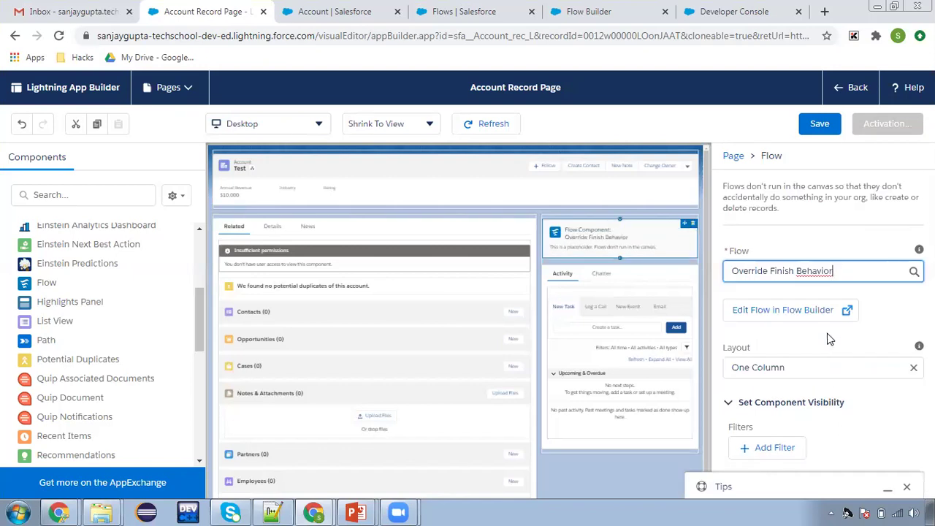
Save the re-edited Account Record Page, go through its activation, and return to the Test account
left_click(819, 124)
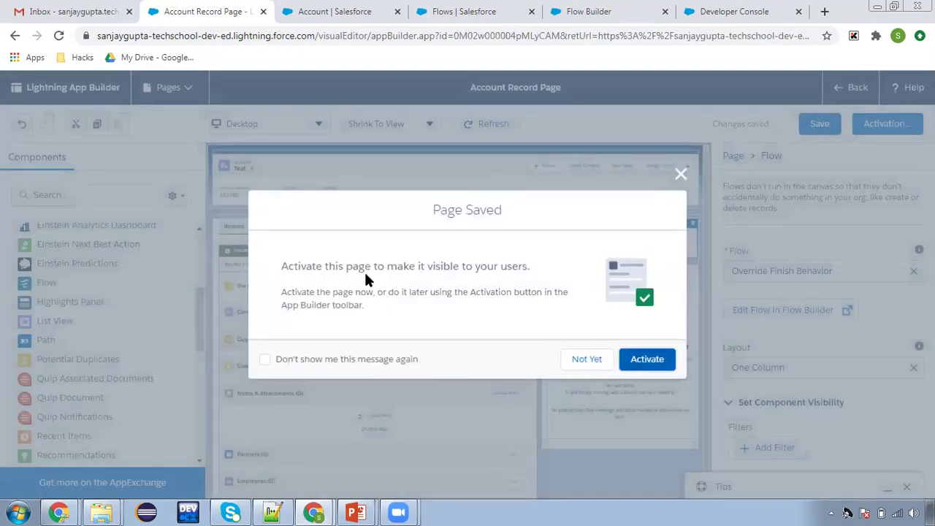
left_click(632, 360)
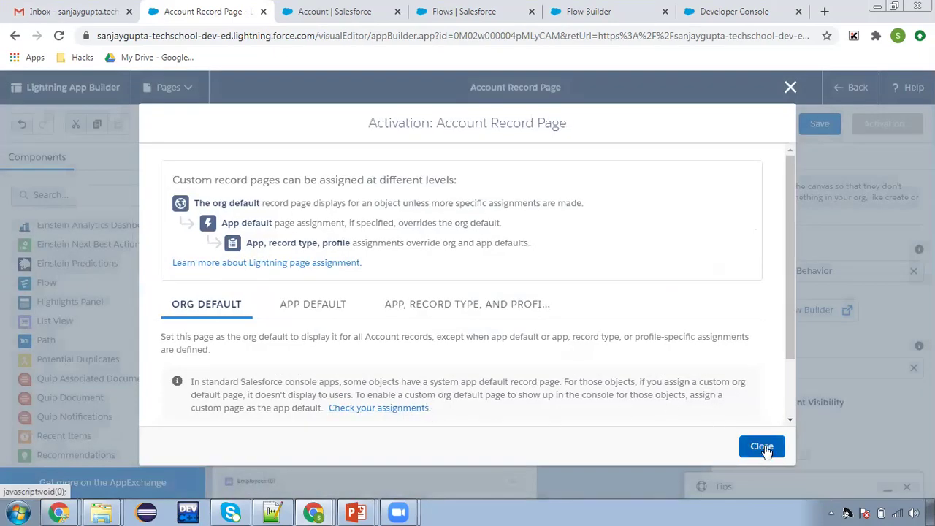
left_click(764, 449)
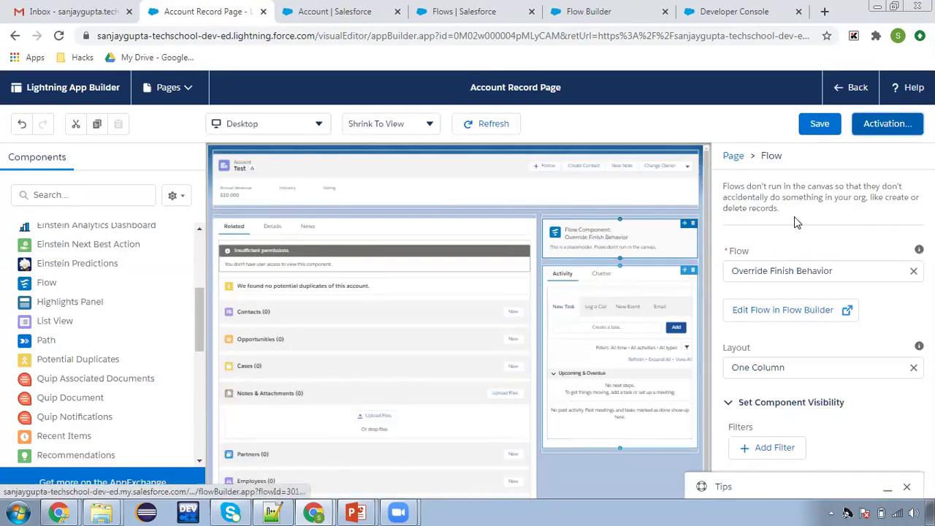
left_click(820, 127)
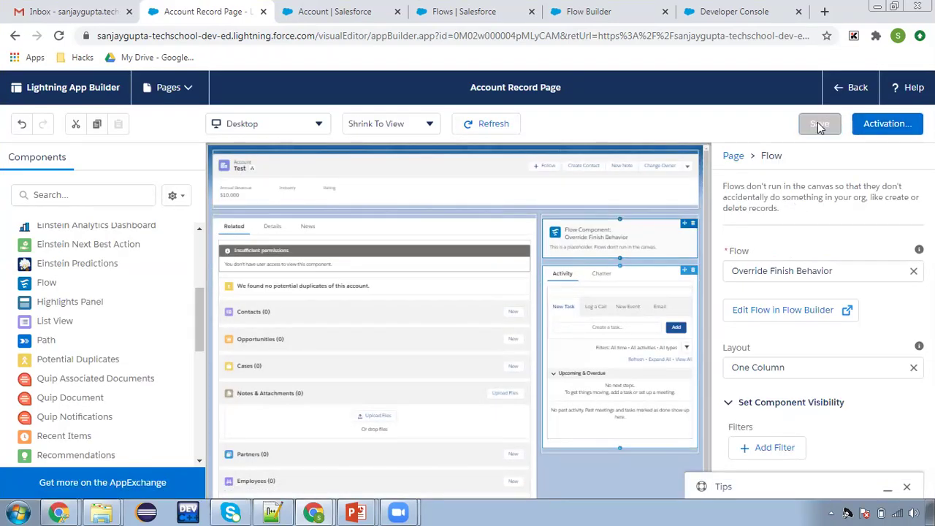
left_click(854, 89)
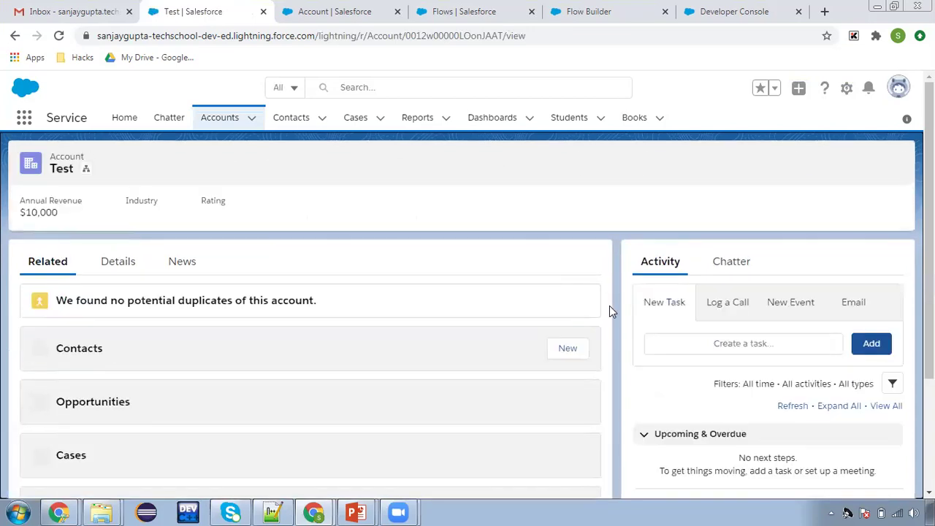
Review the Test account page again, along with the flows list and the Override Finish Behavior flow in Flow Builder
scroll(610, 305, "down", 3)
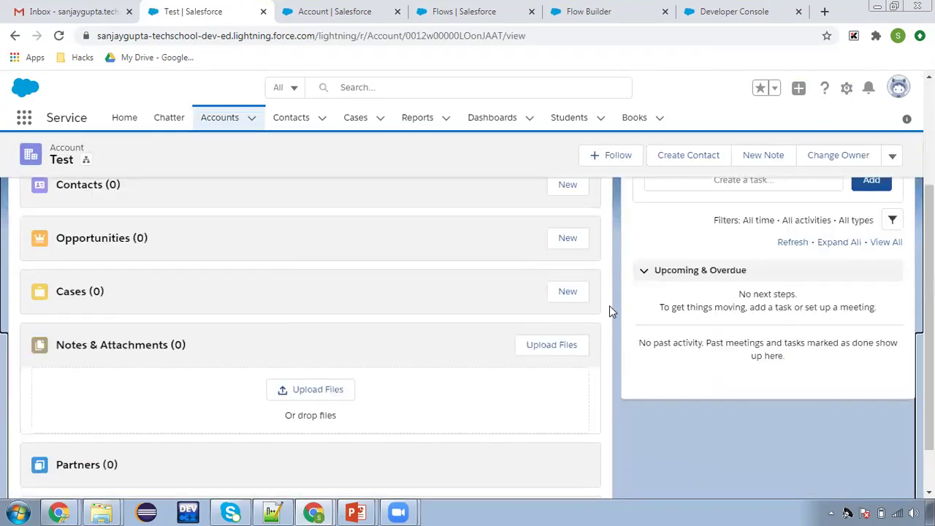
scroll(609, 305, "down", 1)
scroll(570, 282, "up", 4)
left_click(468, 11)
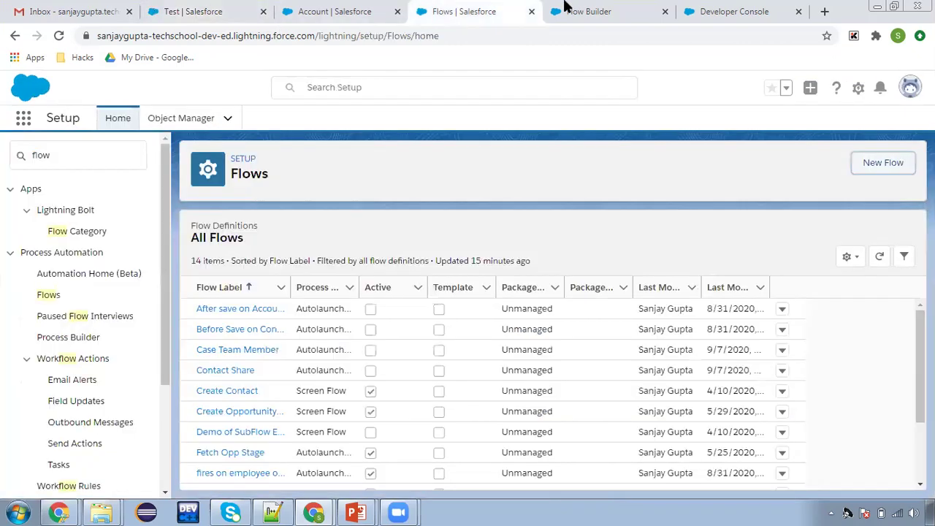
left_click(578, 11)
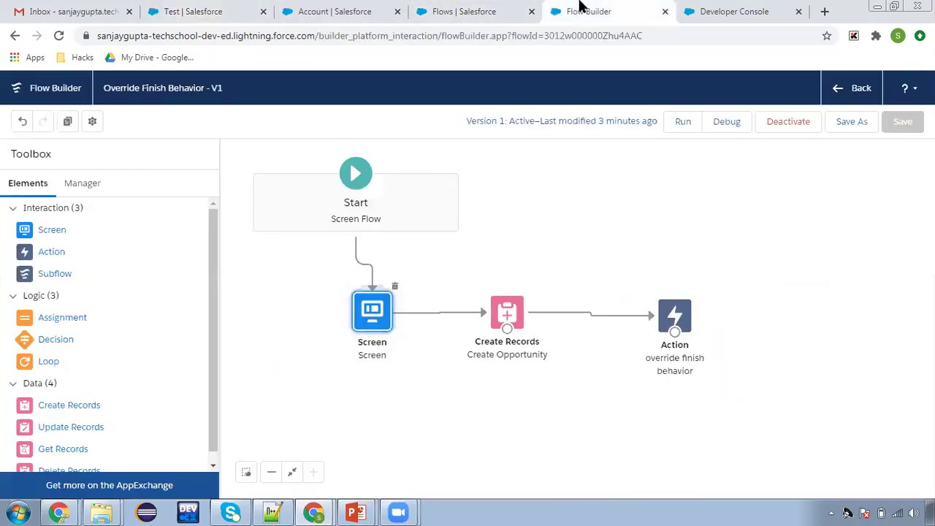
left_click(494, 9)
left_click(202, 9)
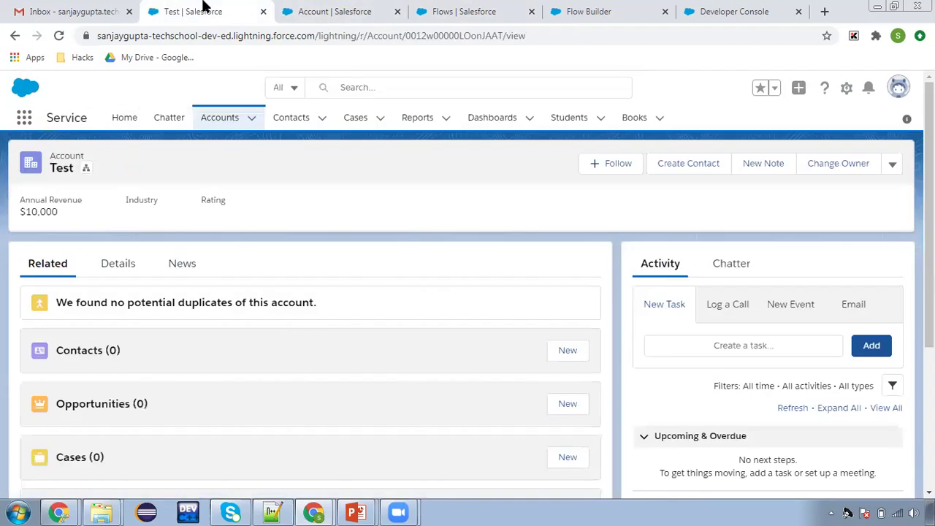
Open the second Test account from the recently viewed accounts and check its page for the Override Finish Behavior flow
left_click(222, 119)
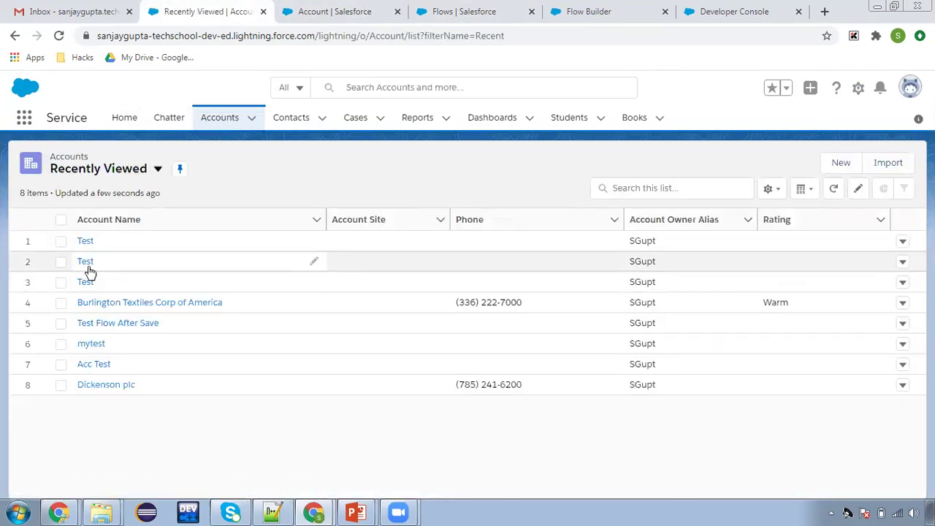
left_click(87, 263)
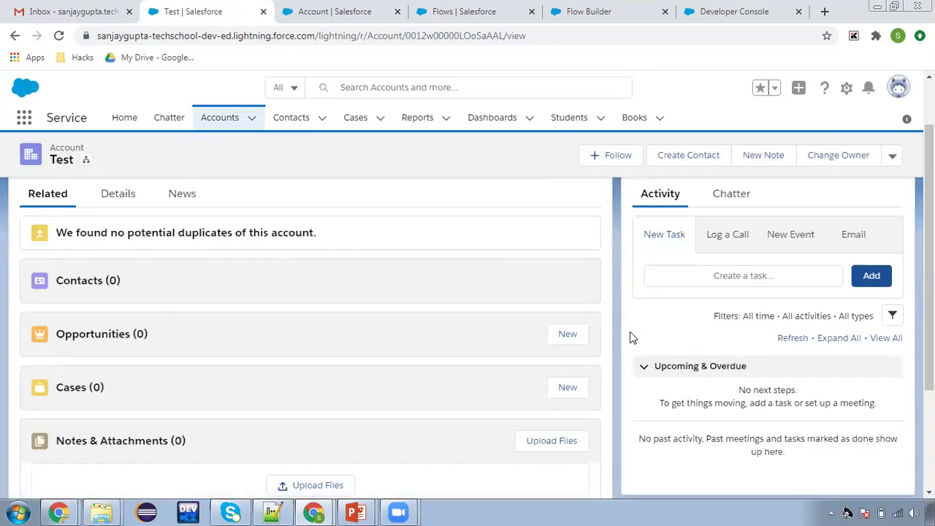
scroll(630, 332, "down", 3)
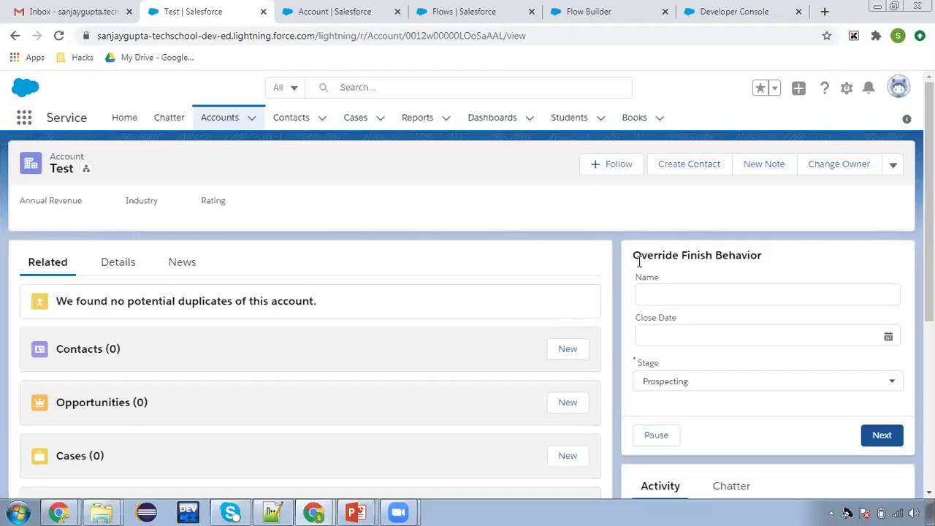
scroll(636, 269, "down", 1)
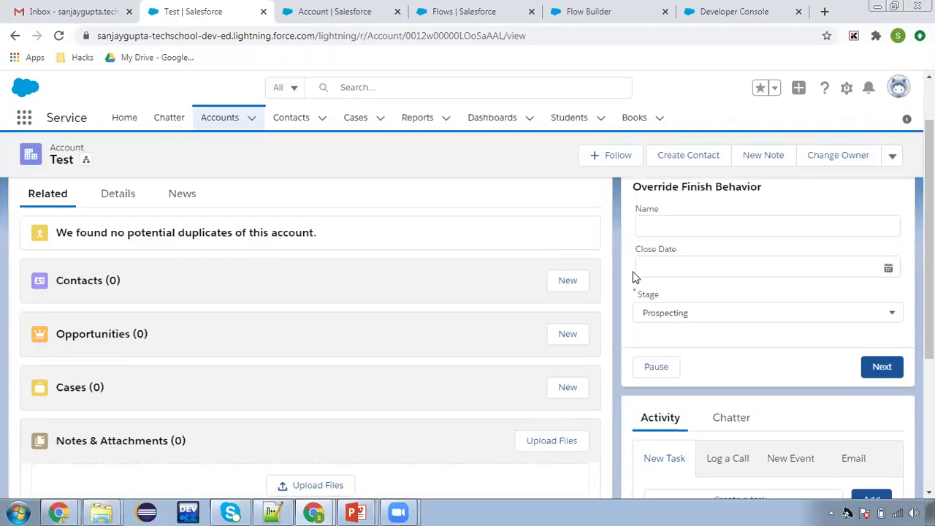
Enter Override Finish Behavior as the opportunity name in the account page's embedded flow, correcting the misspelled first word
scroll(635, 285, "up", 1)
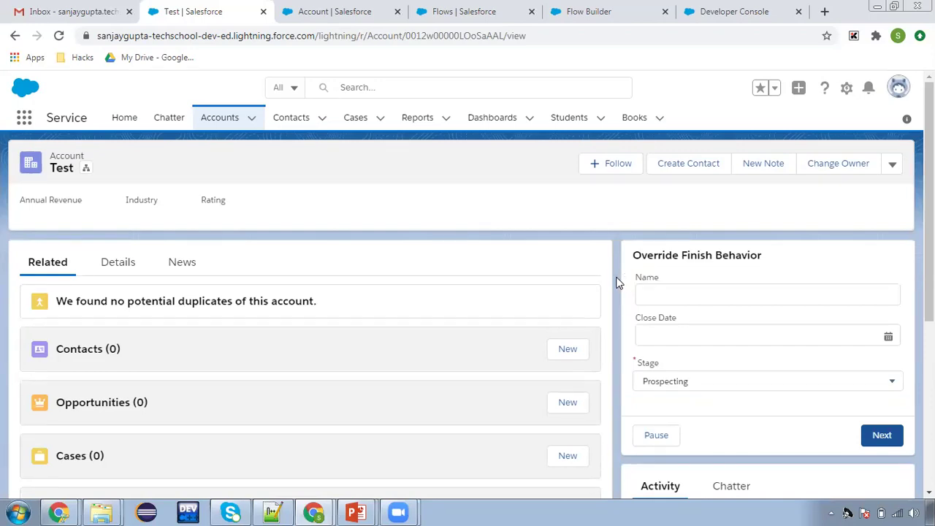
scroll(619, 285, "down", 1)
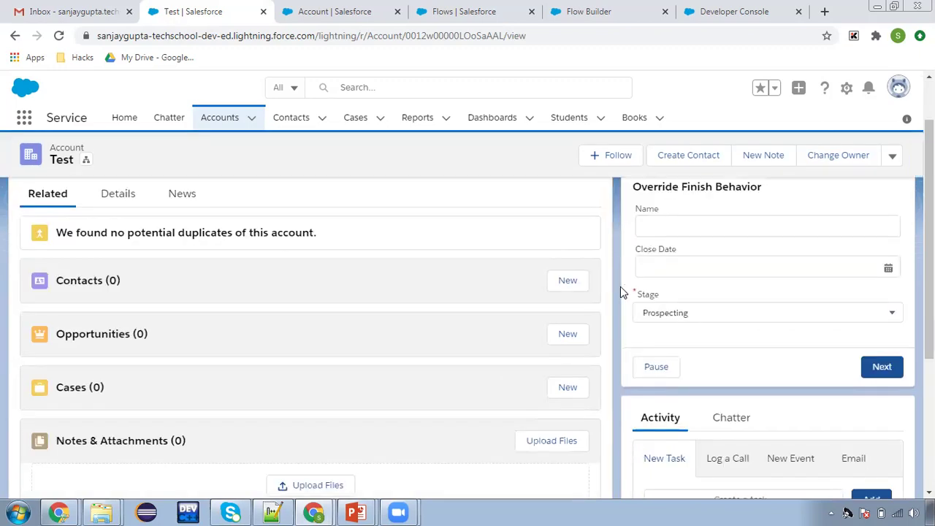
scroll(710, 321, "up", 1)
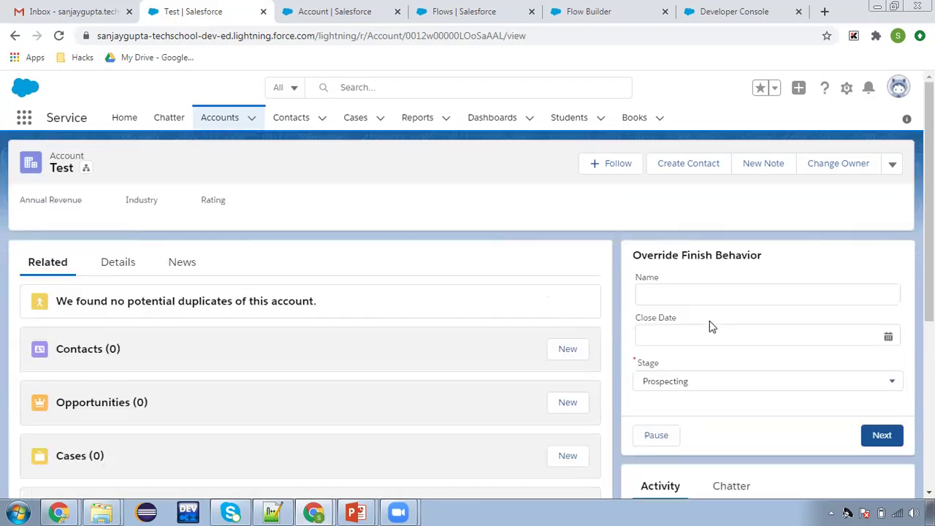
left_click(670, 293)
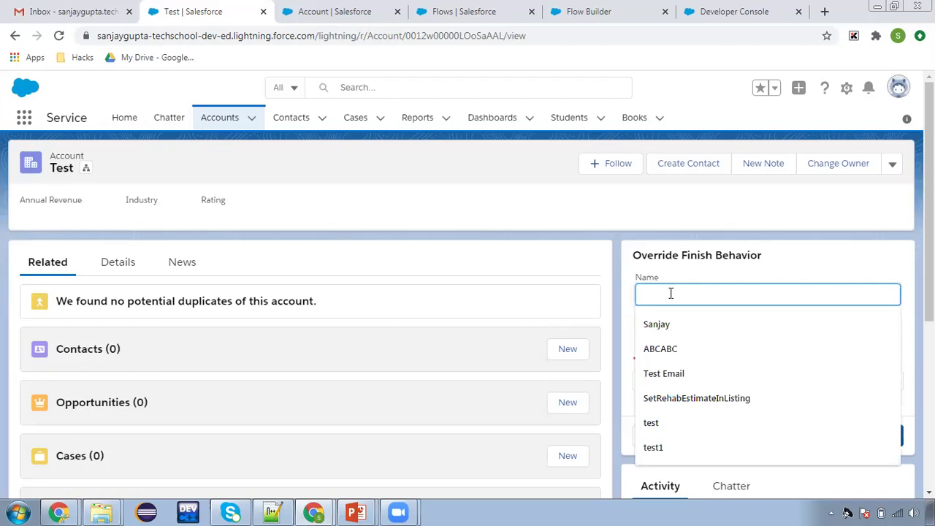
type("Overr")
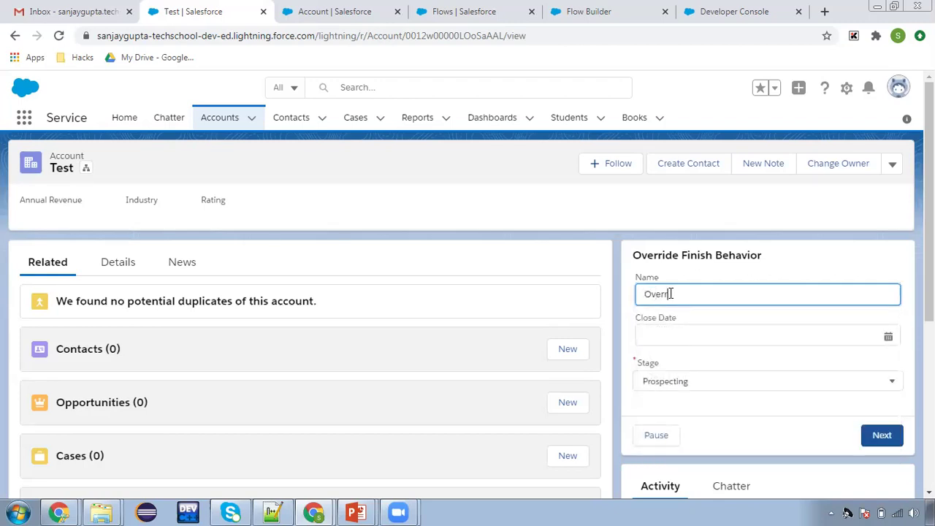
type("ide Finish Behavior")
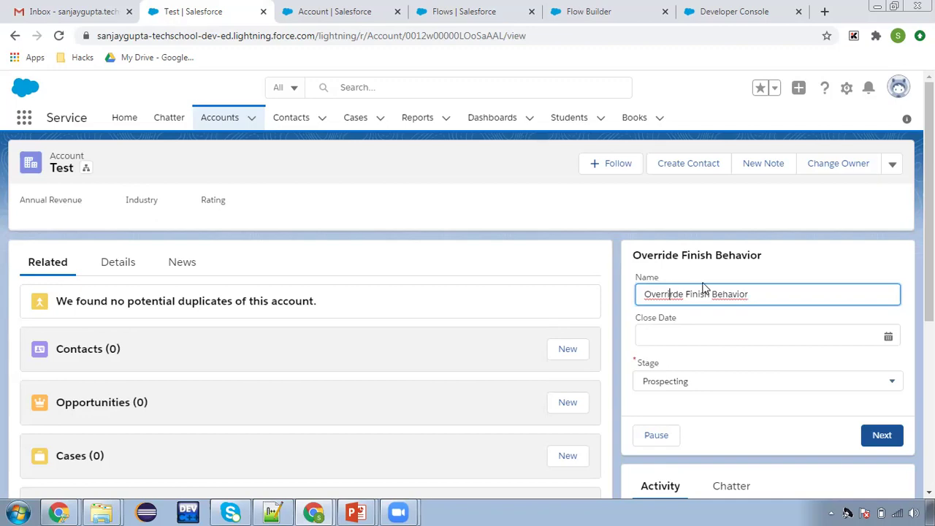
left_click(676, 295)
type("r")
key("BackSpace")
Set the close date to Sep 24, 2020 and the stage to Needs Analysis, and submit the flow screen to create the opportunity
left_click(659, 337)
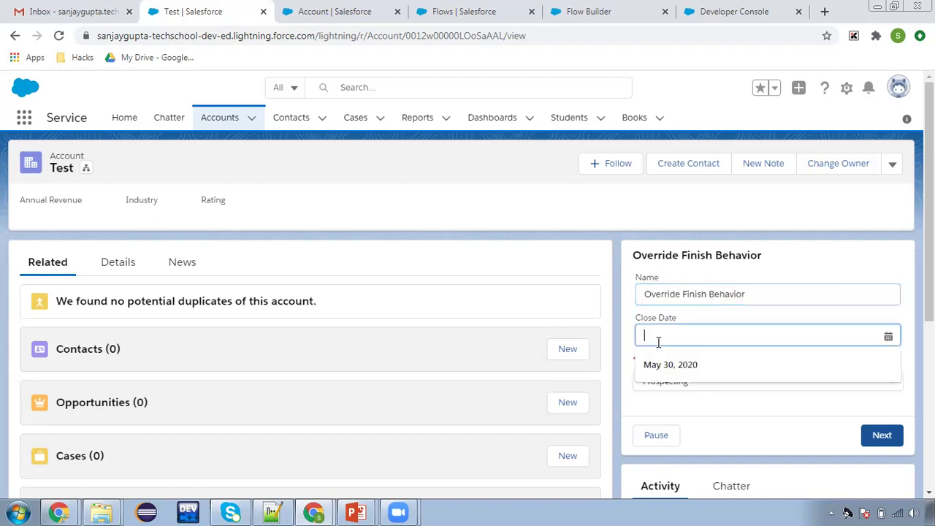
left_click(825, 240)
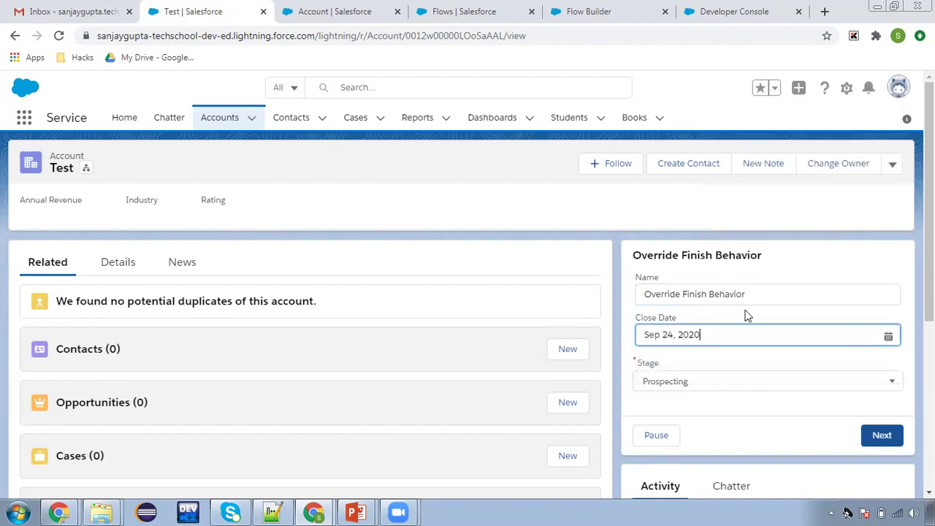
left_click(695, 382)
left_click(707, 289)
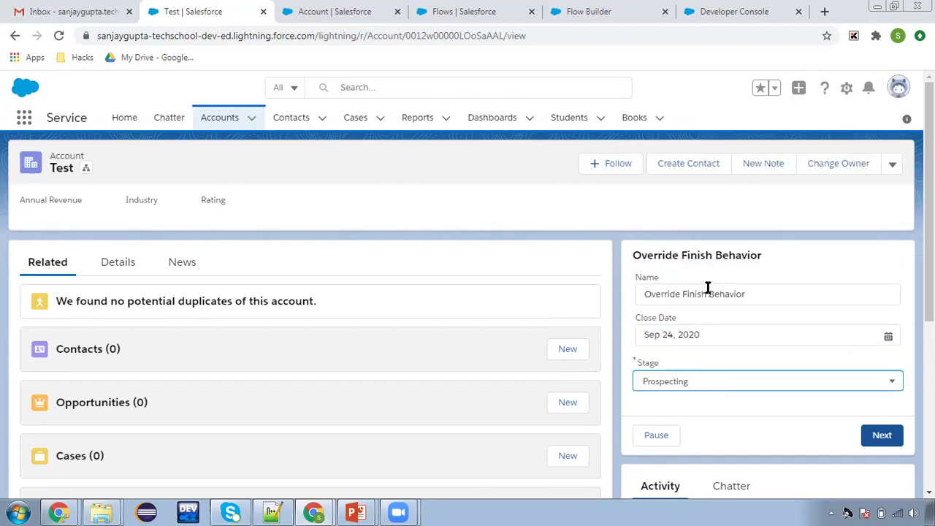
left_click(883, 435)
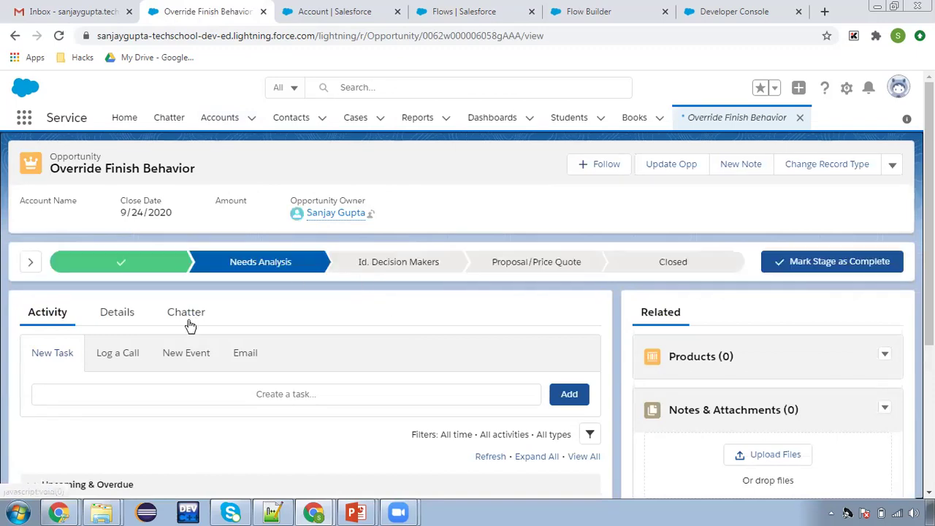
Examine the new Override Finish Behavior opportunity's details, including its name, close date and stage
left_click(116, 312)
scroll(304, 339, "down", 1)
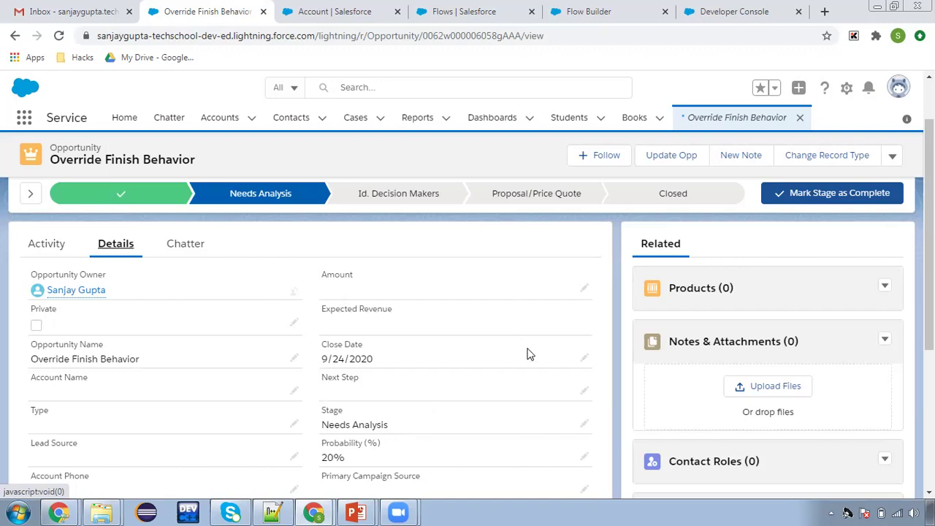
scroll(492, 283, "down", 3)
scroll(493, 288, "up", 4)
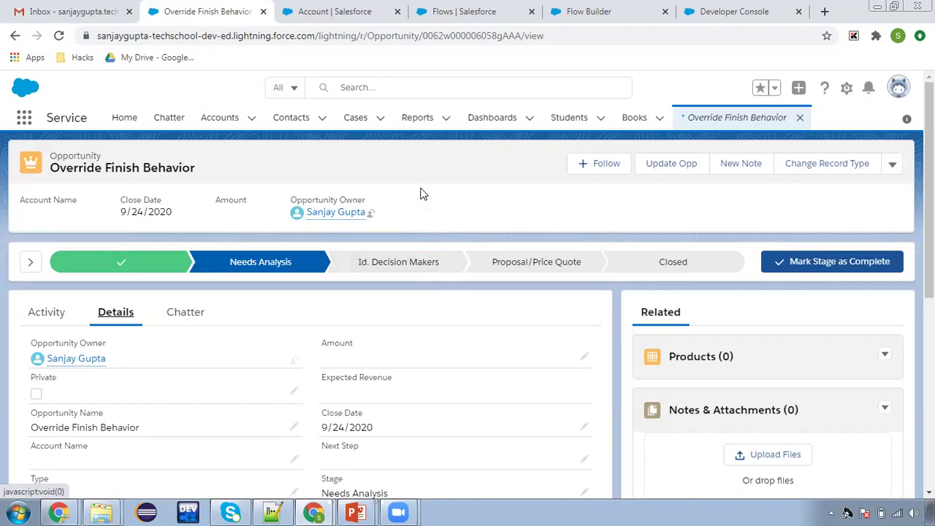
Review the flow in Flow Builder and the OverrideFinishBehavior component, design and controller files in Developer Console, and switch back to the presentation
left_click(459, 19)
left_click(564, 19)
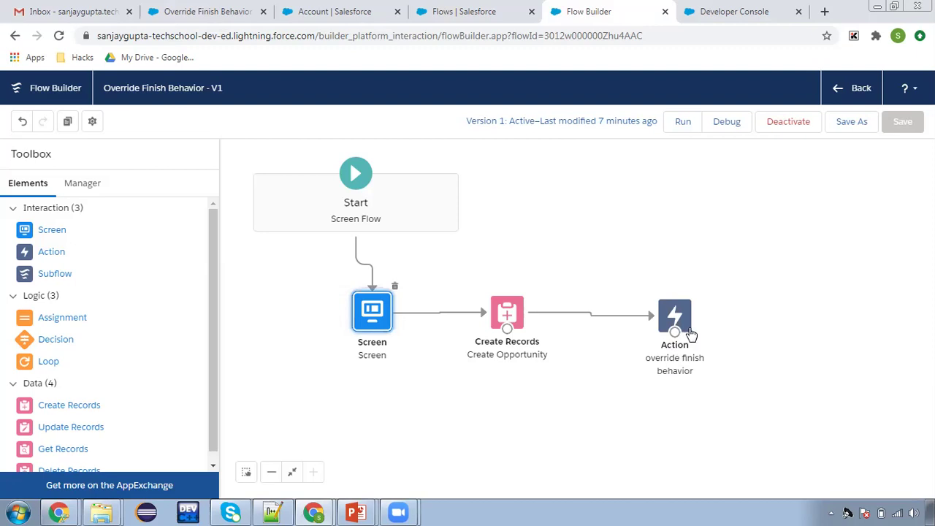
left_click(712, 16)
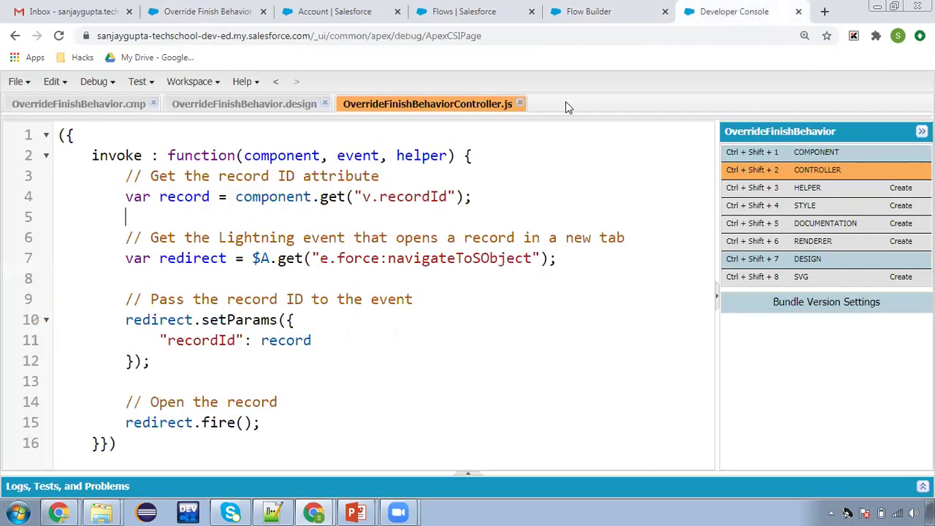
left_click(119, 109)
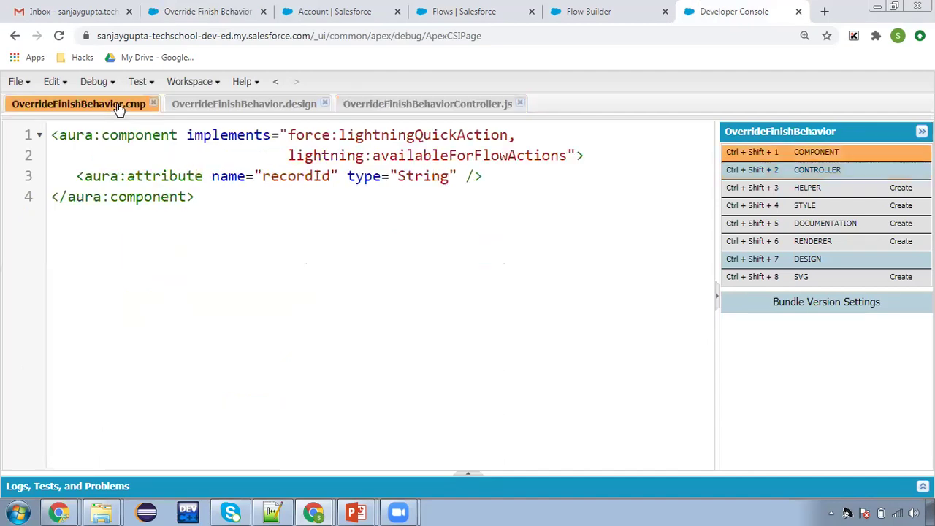
left_click(264, 107)
left_click(355, 104)
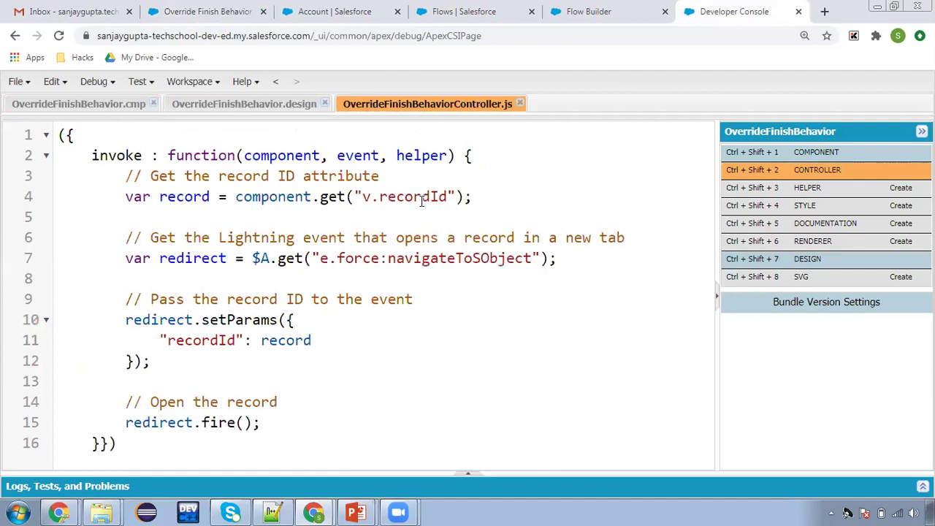
left_click(601, 215)
left_click(598, 8)
key("alt+Tab")
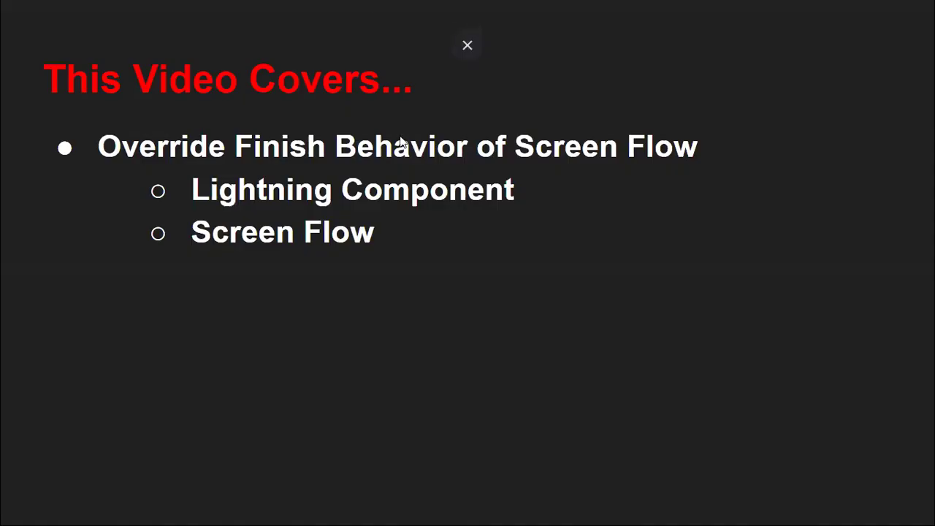